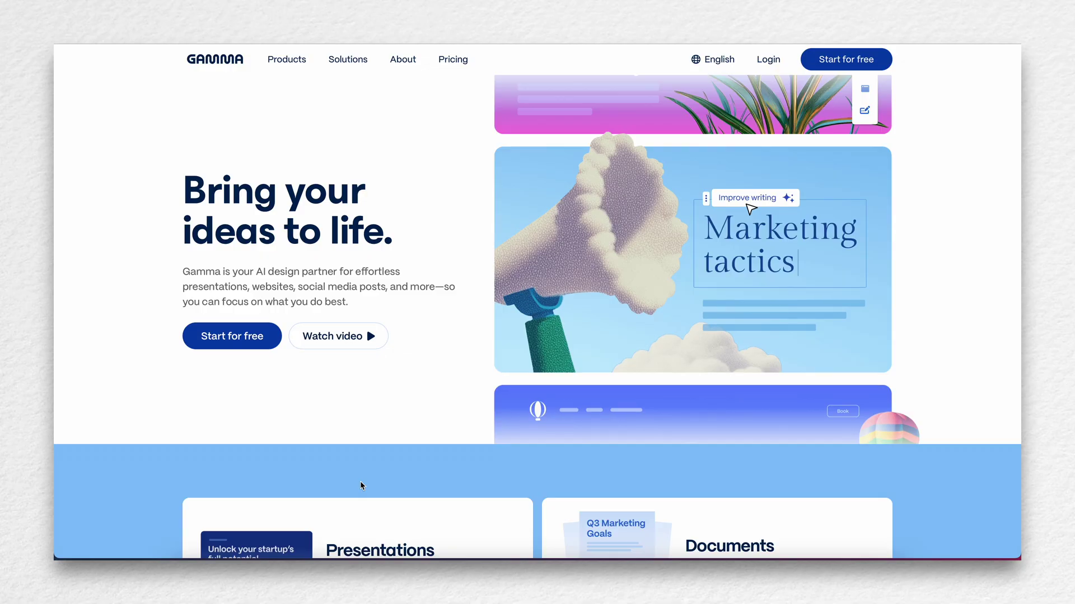
Scroll through the open gamma, then return to the Gammas dashboard.
{"action": "scroll", "coordinate": [361, 486], "scroll_direction": "down", "scroll_amount": 4}
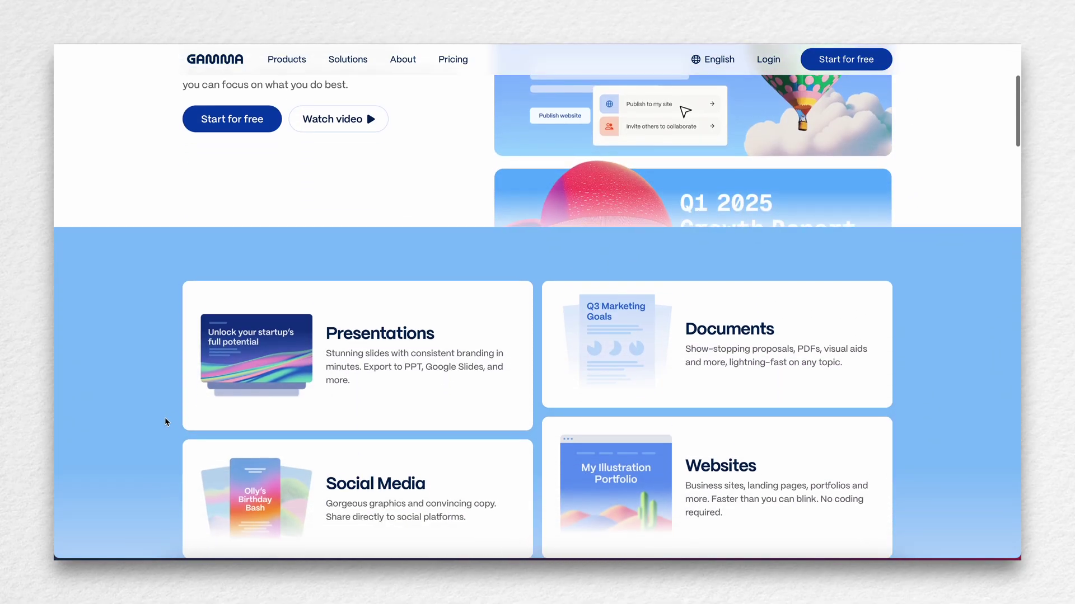
{"action": "scroll", "coordinate": [166, 422], "scroll_direction": "down", "scroll_amount": 2}
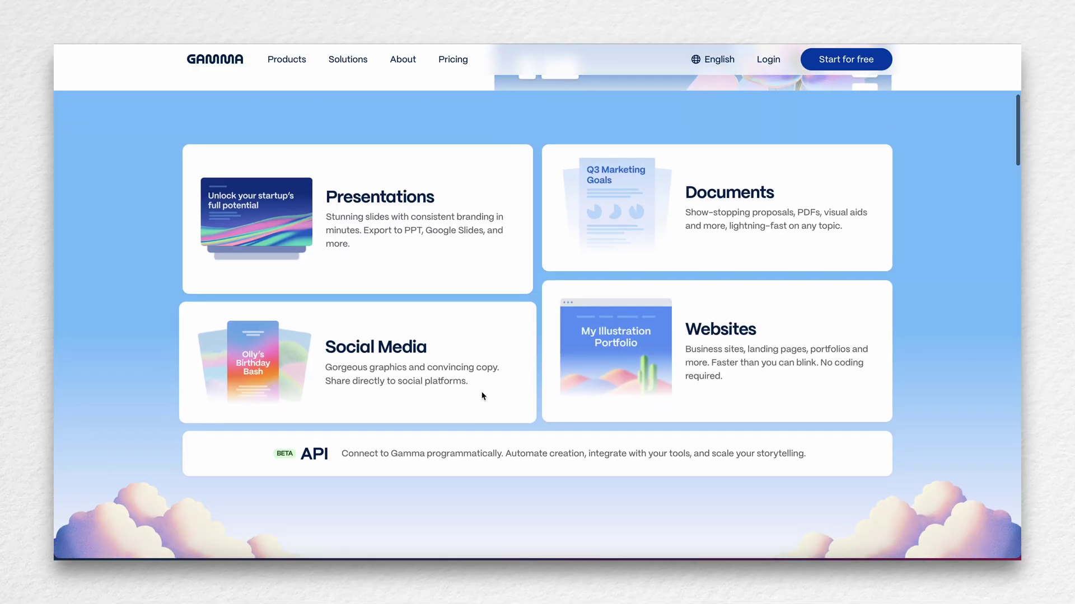
{"action": "scroll", "coordinate": [482, 397], "scroll_direction": "down", "scroll_amount": 5}
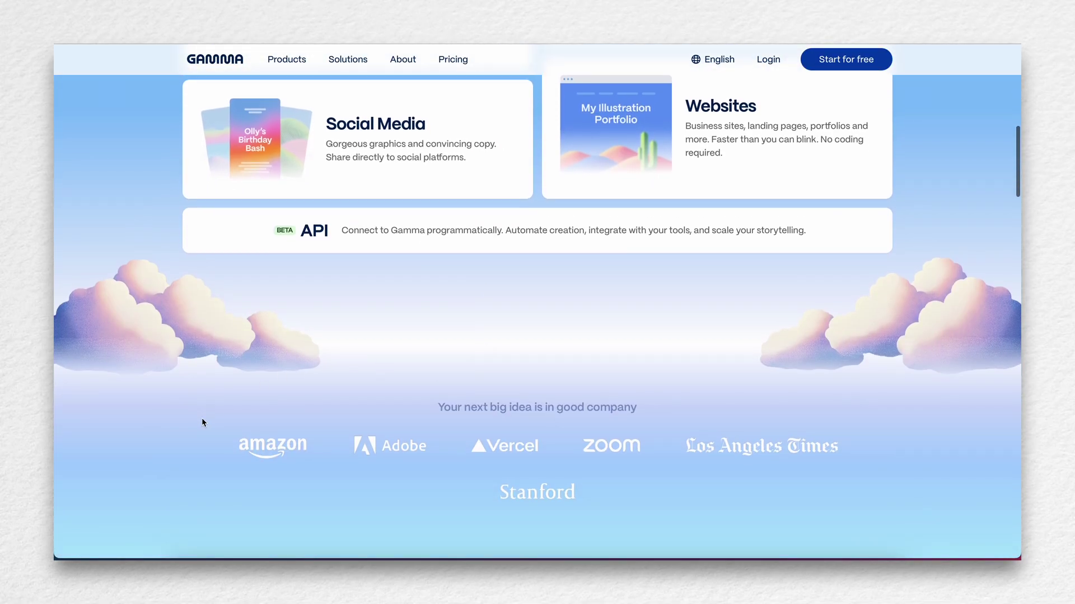
{"action": "scroll", "coordinate": [202, 418], "scroll_direction": "down", "scroll_amount": 6}
{"action": "scroll", "coordinate": [202, 422], "scroll_direction": "down", "scroll_amount": 4}
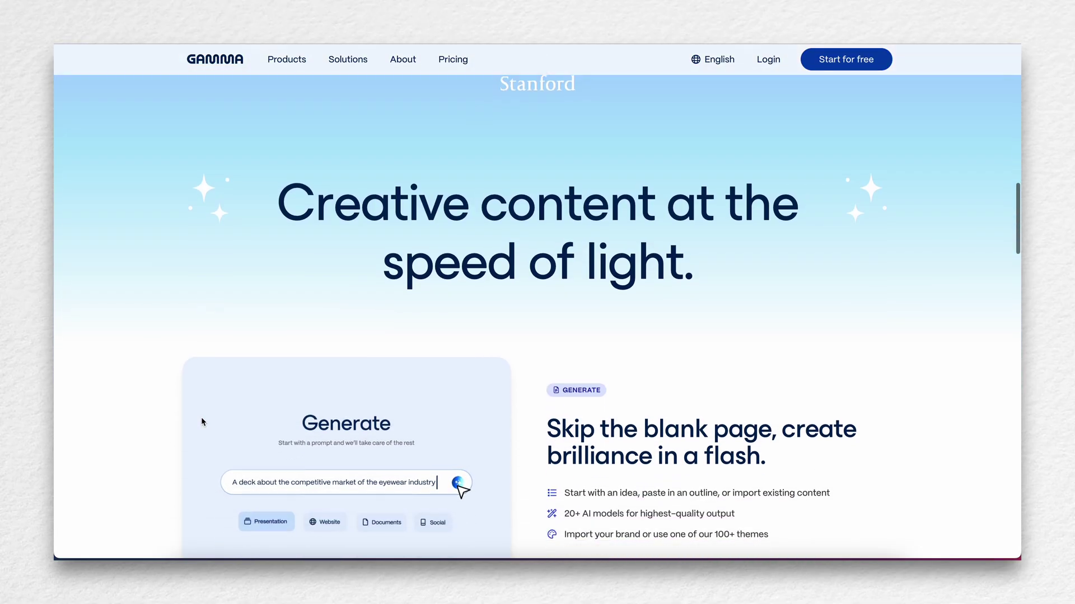
{"action": "scroll", "coordinate": [201, 418], "scroll_direction": "down", "scroll_amount": 2}
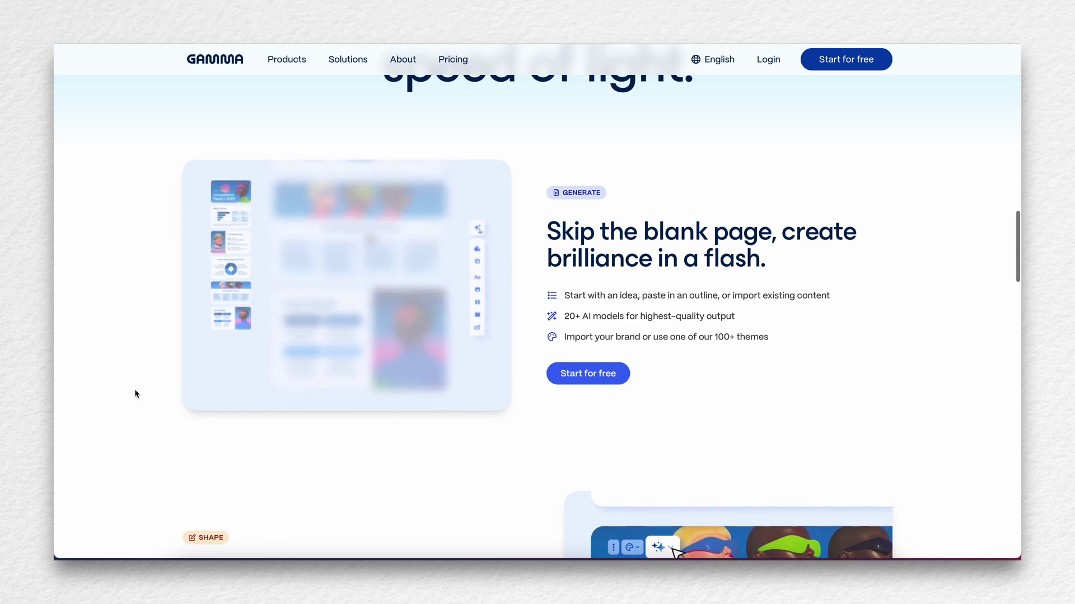
{"action": "scroll", "coordinate": [136, 393], "scroll_direction": "down", "scroll_amount": 3}
{"action": "scroll", "coordinate": [135, 391], "scroll_direction": "down", "scroll_amount": 3}
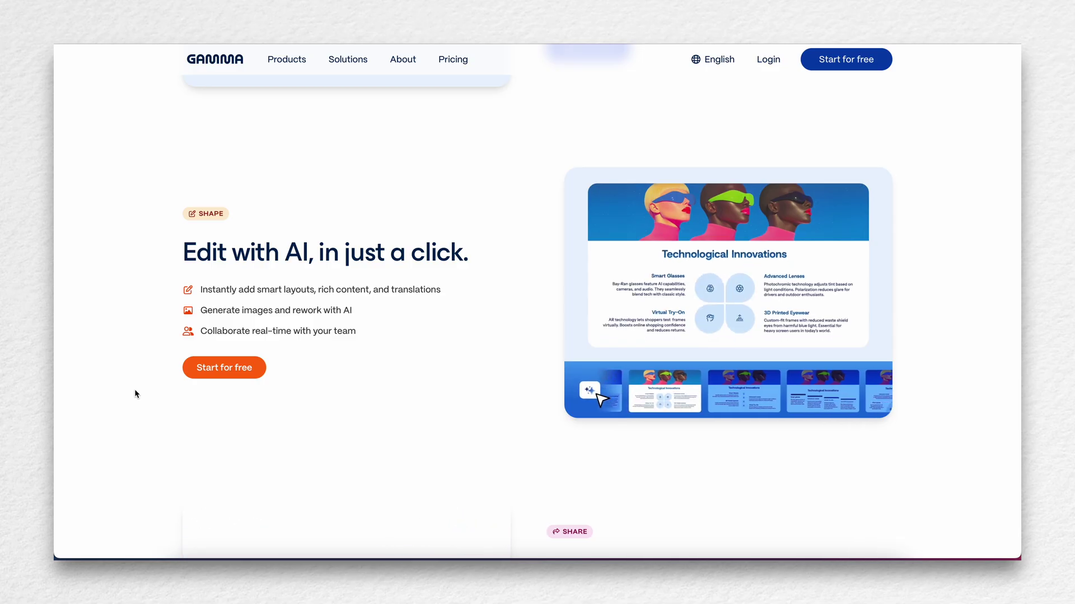
{"action": "scroll", "coordinate": [135, 392], "scroll_direction": "down", "scroll_amount": 2}
{"action": "scroll", "coordinate": [134, 394], "scroll_direction": "down", "scroll_amount": 4}
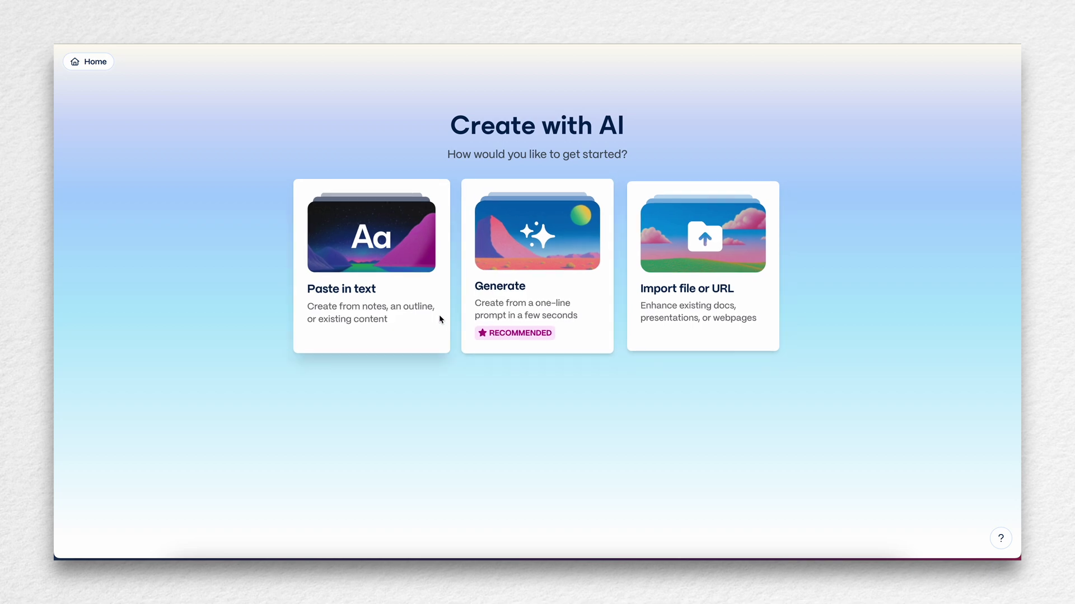
{"action": "left_click", "coordinate": [111, 64]}
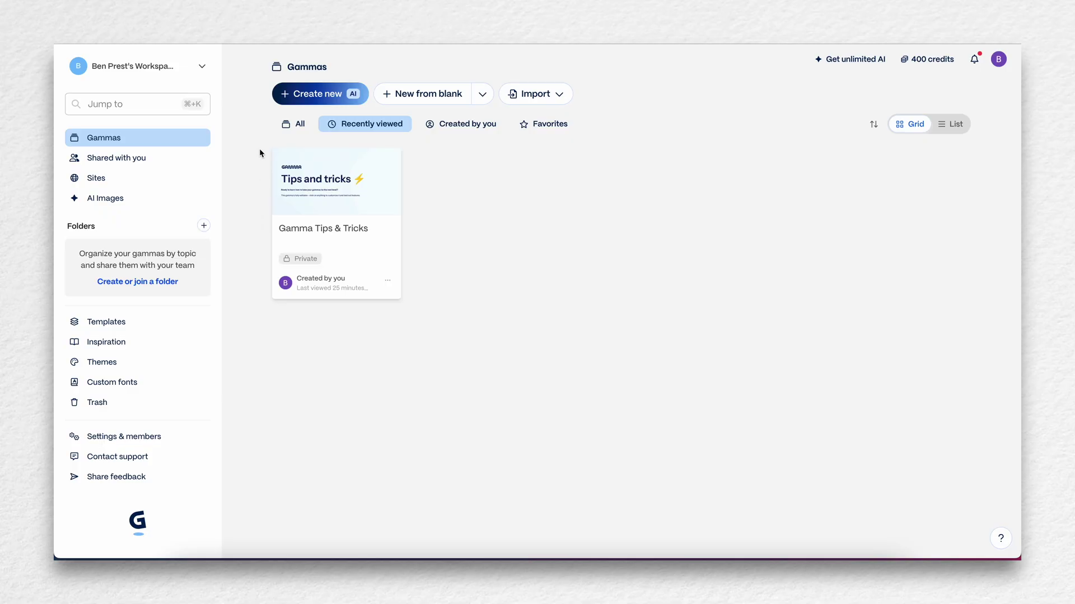
Generate a 10-card outline from the prompt 'marketing presentation for a social media campaign'.
{"action": "left_click", "coordinate": [306, 93]}
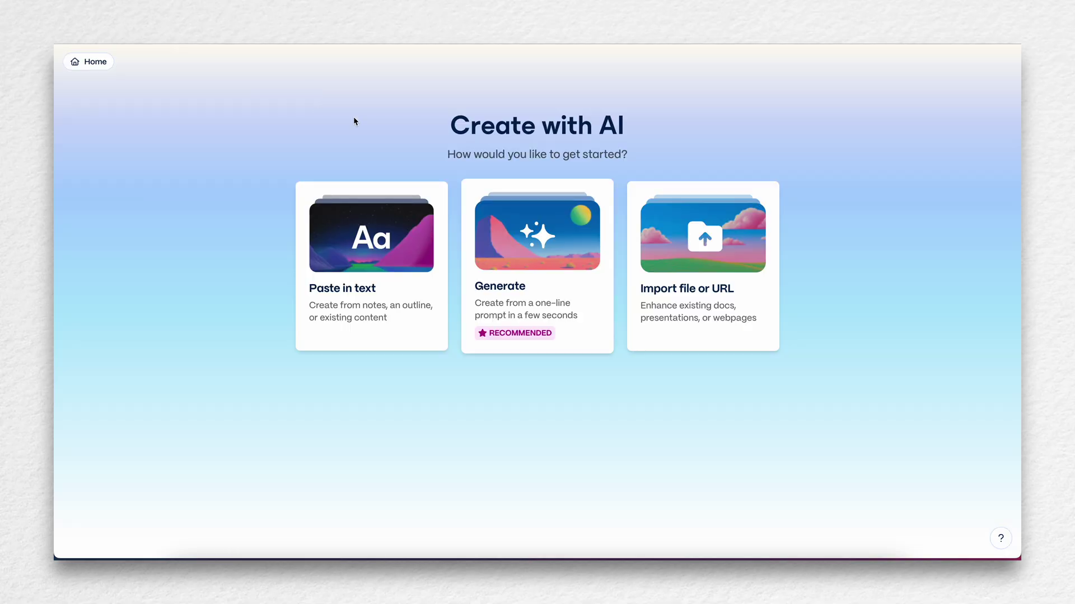
{"action": "left_click", "coordinate": [483, 242]}
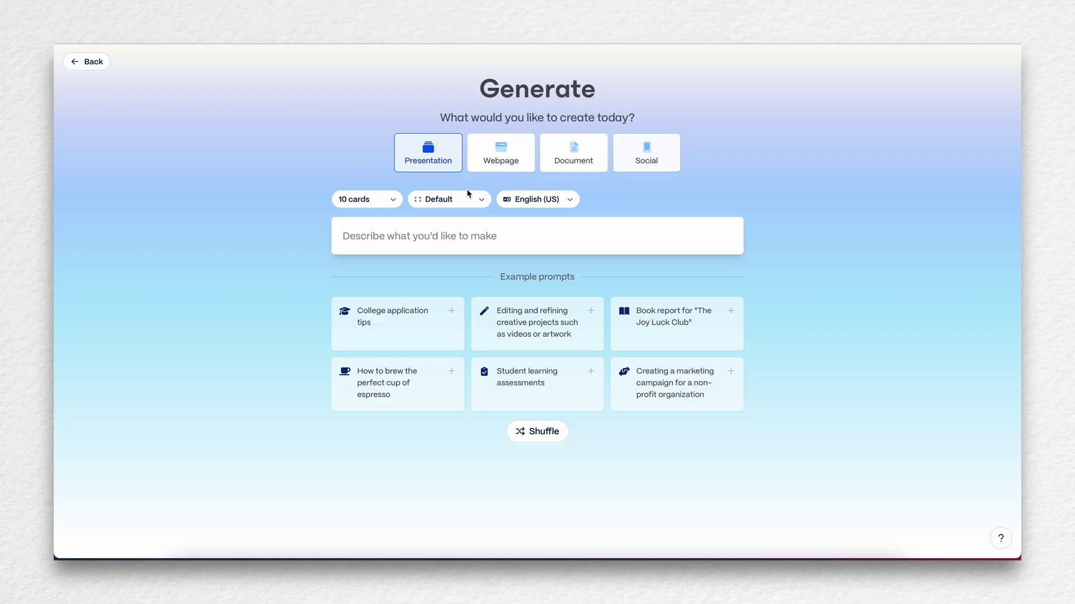
{"action": "left_click", "coordinate": [433, 237]}
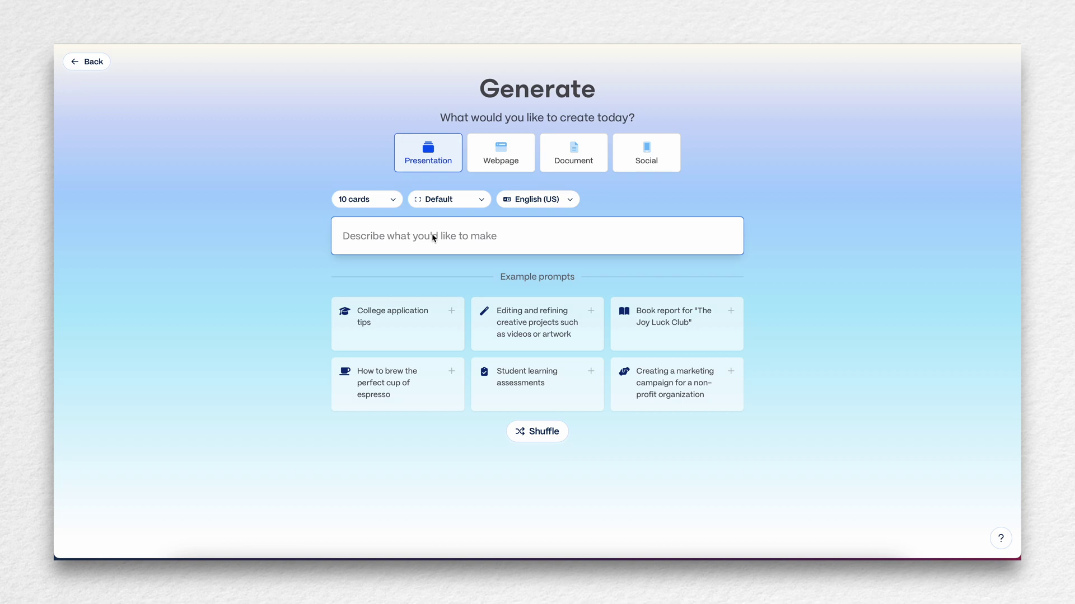
{"action": "type", "text": "marketing presentation for a social media campaign"}
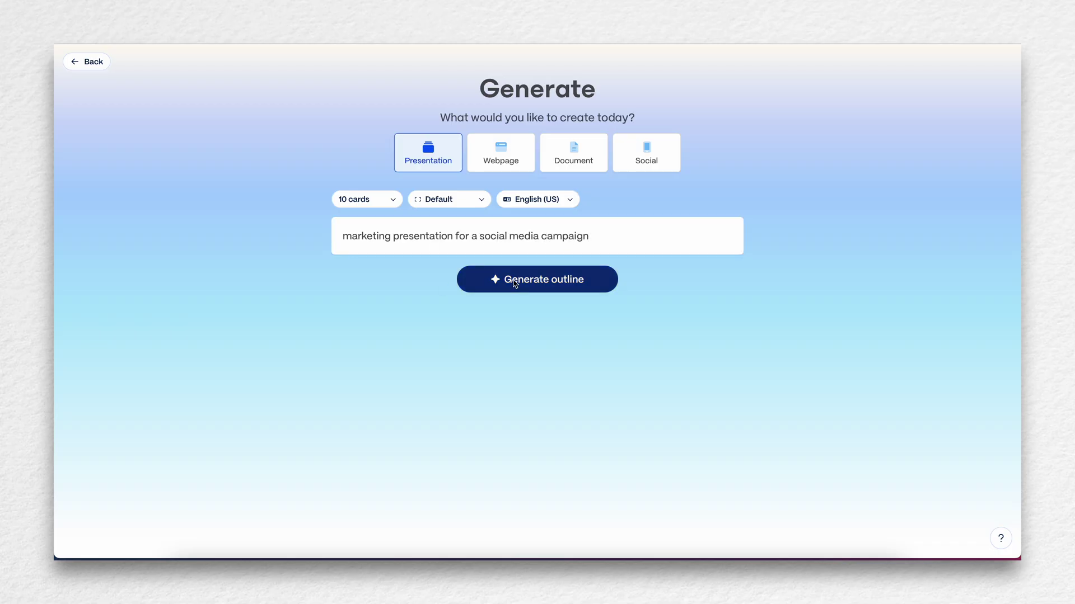
{"action": "left_click", "coordinate": [512, 284]}
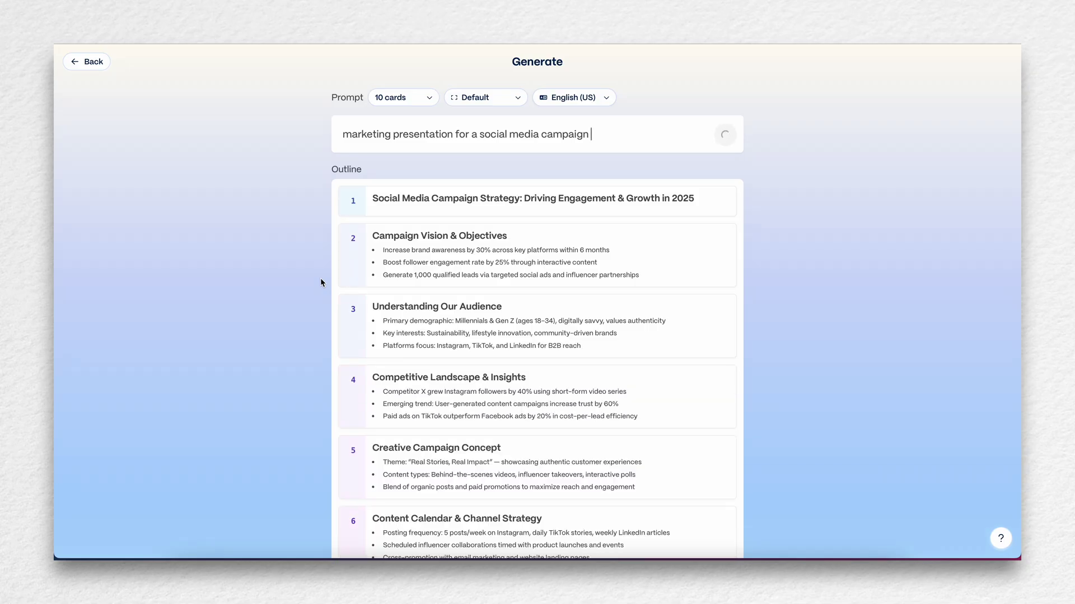
Read through all 10 cards of the generated campaign outline.
{"action": "scroll", "coordinate": [320, 278], "scroll_direction": "down", "scroll_amount": 1}
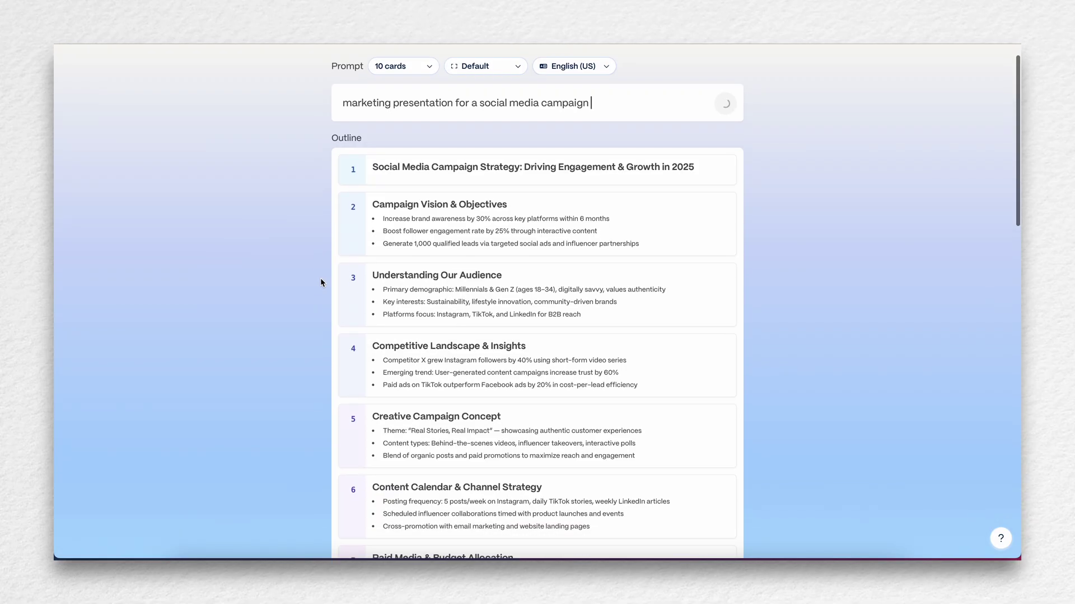
{"action": "scroll", "coordinate": [388, 217], "scroll_direction": "down", "scroll_amount": 1}
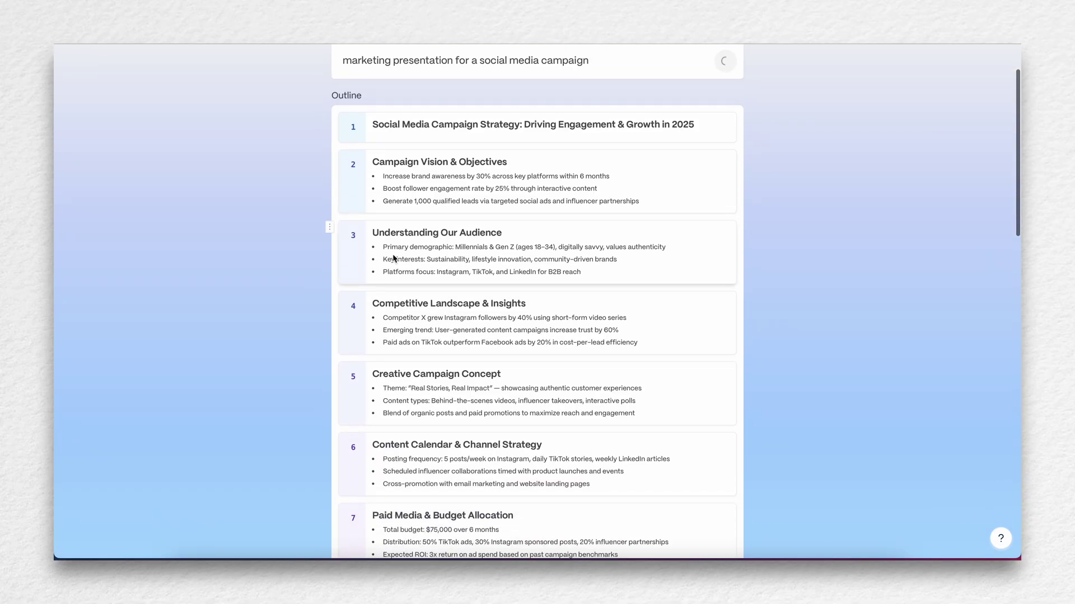
{"action": "scroll", "coordinate": [396, 262], "scroll_direction": "down", "scroll_amount": 2}
{"action": "scroll", "coordinate": [381, 272], "scroll_direction": "up", "scroll_amount": 1}
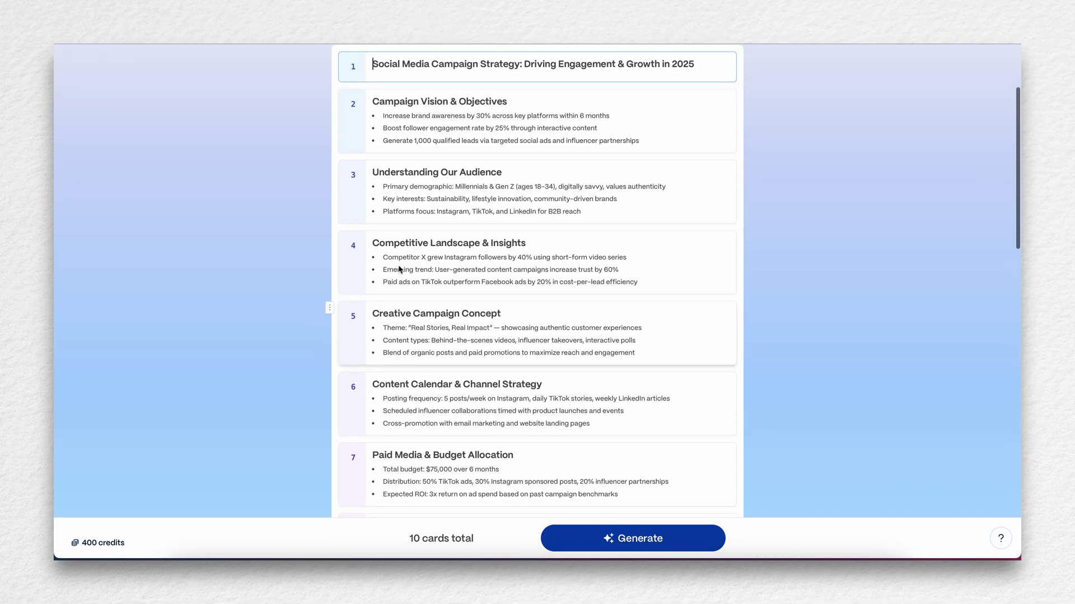
{"action": "scroll", "coordinate": [582, 271], "scroll_direction": "down", "scroll_amount": 4}
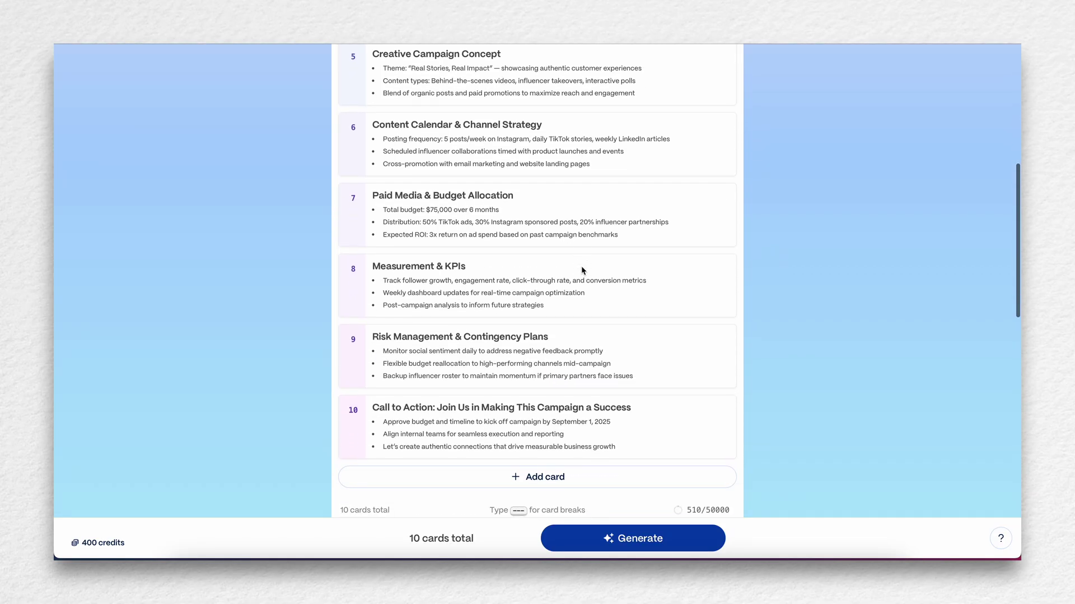
{"action": "scroll", "coordinate": [504, 445], "scroll_direction": "down", "scroll_amount": 2}
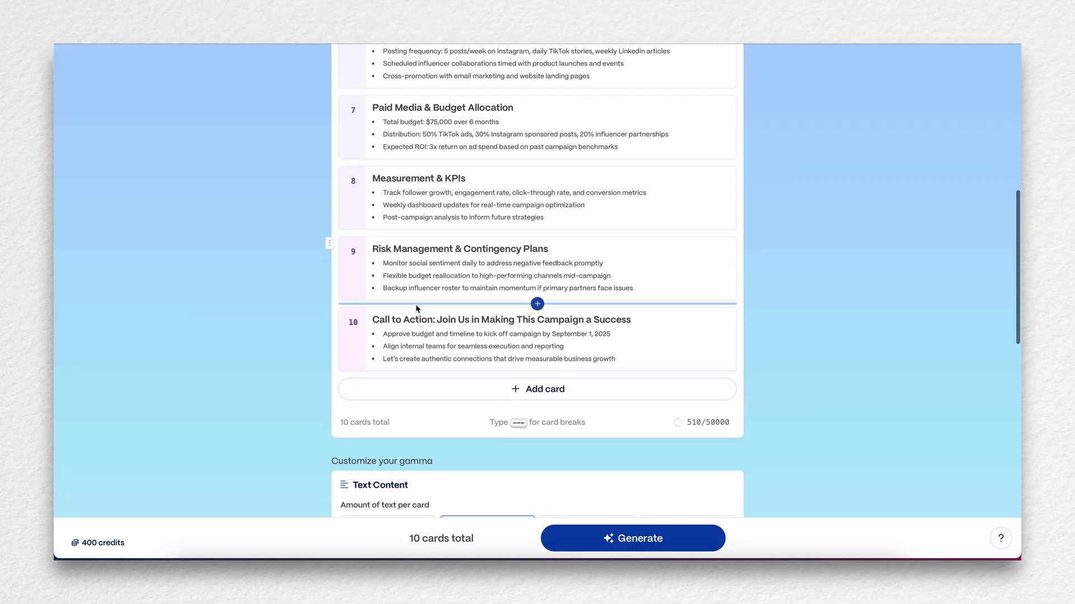
{"action": "scroll", "coordinate": [416, 309], "scroll_direction": "up", "scroll_amount": 6}
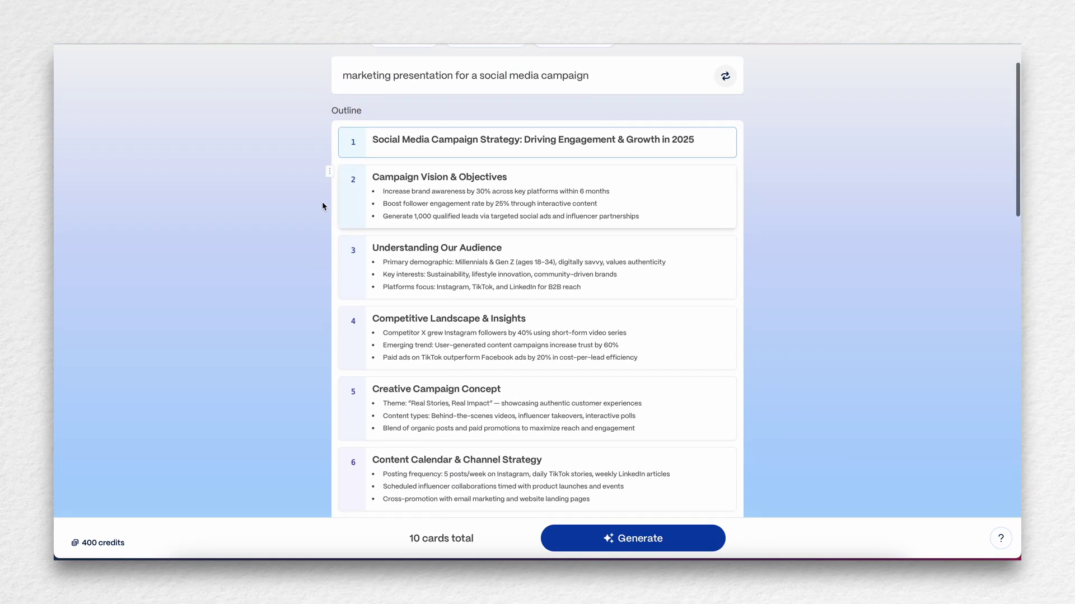
{"action": "scroll", "coordinate": [302, 202], "scroll_direction": "down", "scroll_amount": 6}
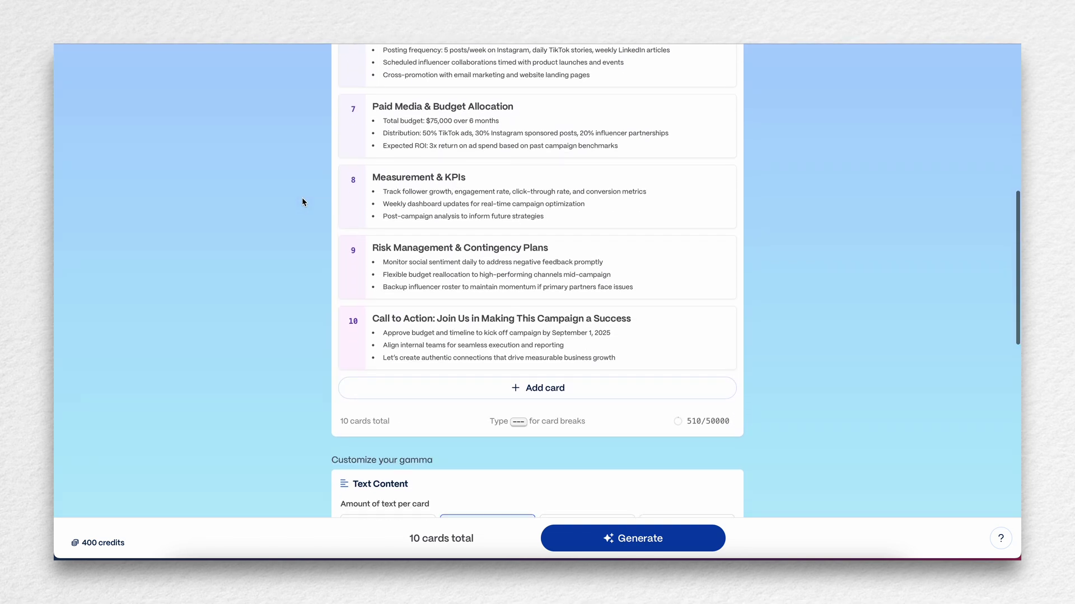
{"action": "scroll", "coordinate": [330, 349], "scroll_direction": "down", "scroll_amount": 1}
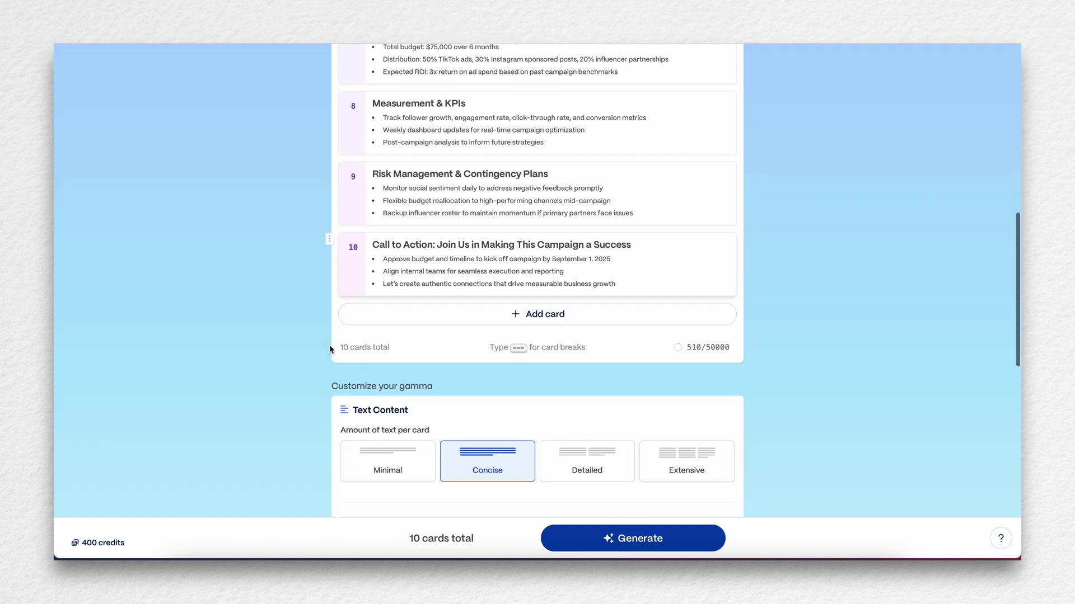
{"action": "scroll", "coordinate": [330, 348], "scroll_direction": "down", "scroll_amount": 3}
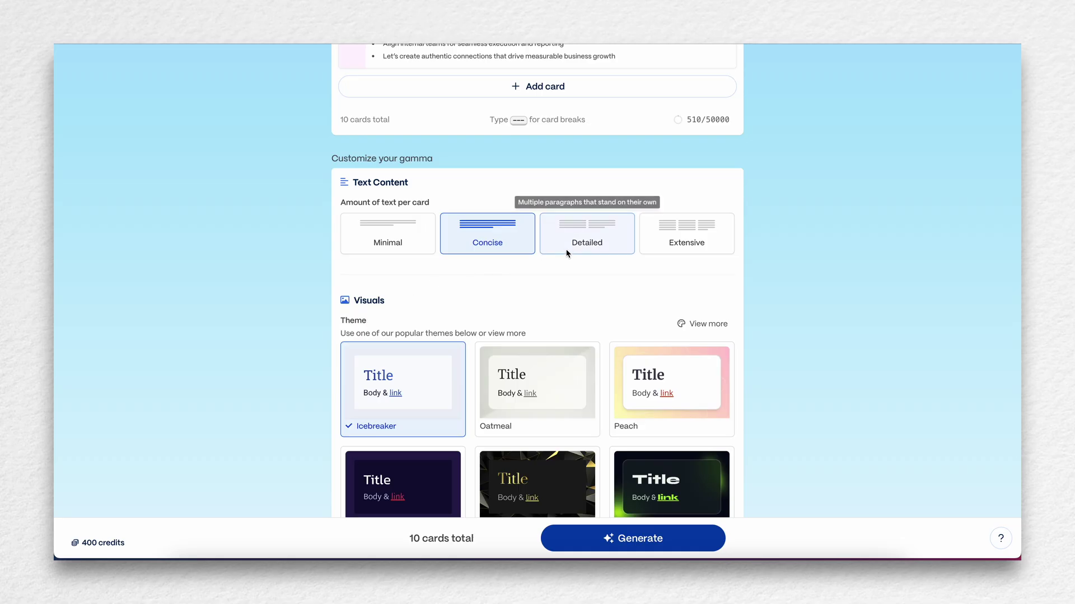
Set the amount of text per card to Detailed.
{"action": "left_click", "coordinate": [585, 246]}
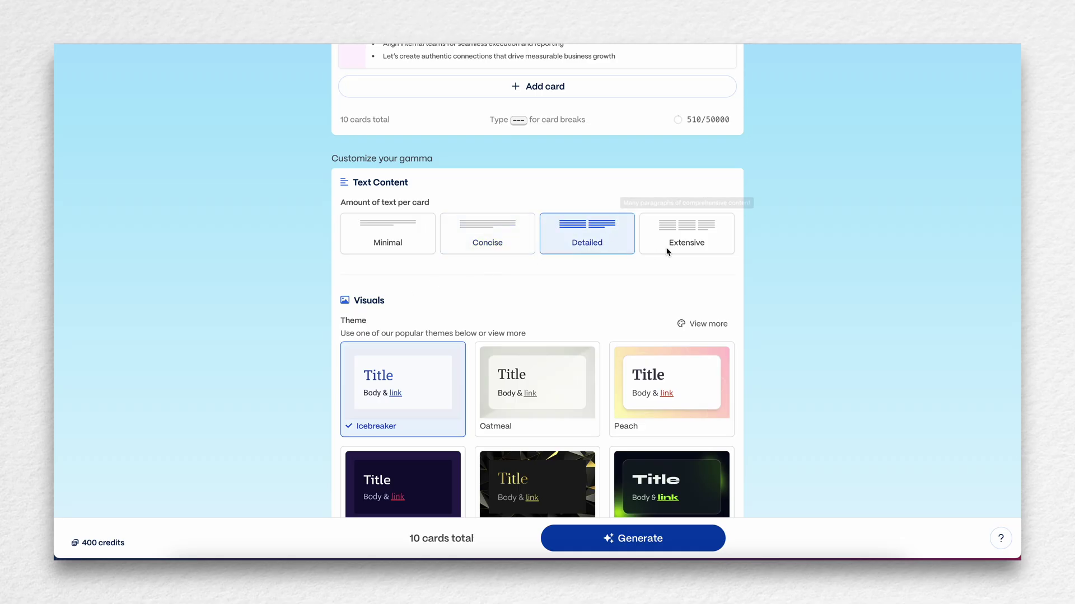
{"action": "scroll", "coordinate": [744, 233], "scroll_direction": "down", "scroll_amount": 3}
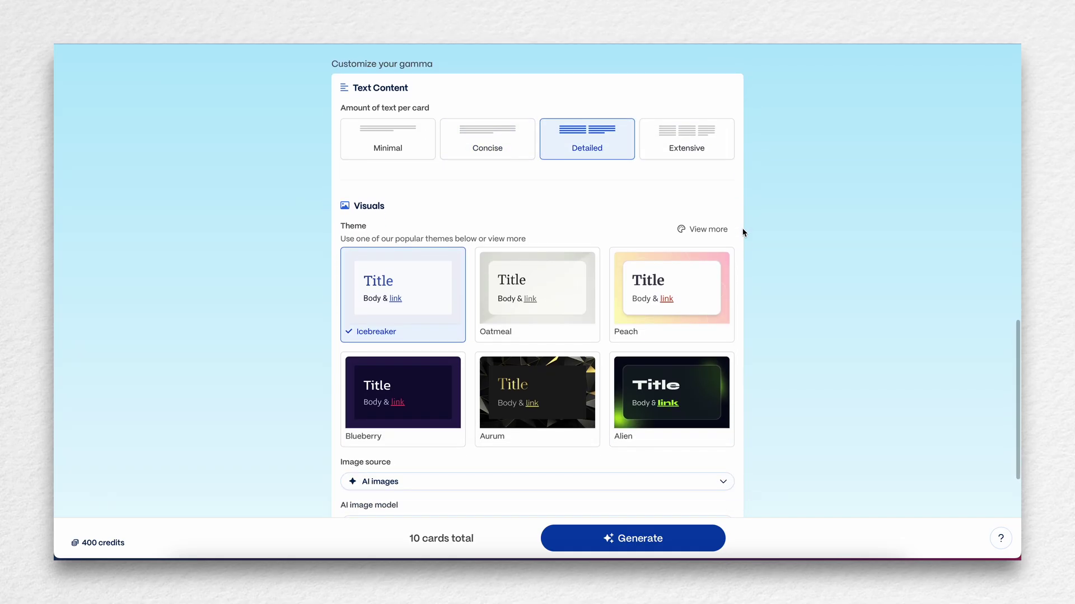
{"action": "scroll", "coordinate": [743, 233], "scroll_direction": "down", "scroll_amount": 1}
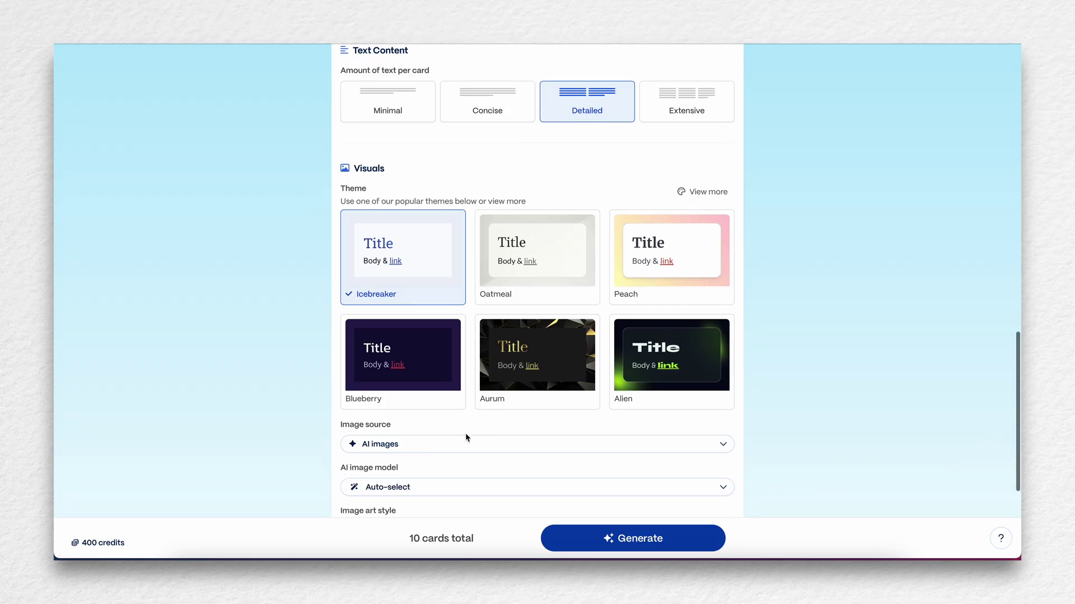
Browse the All themes gallery and apply the Breeze theme.
{"action": "left_click", "coordinate": [712, 194]}
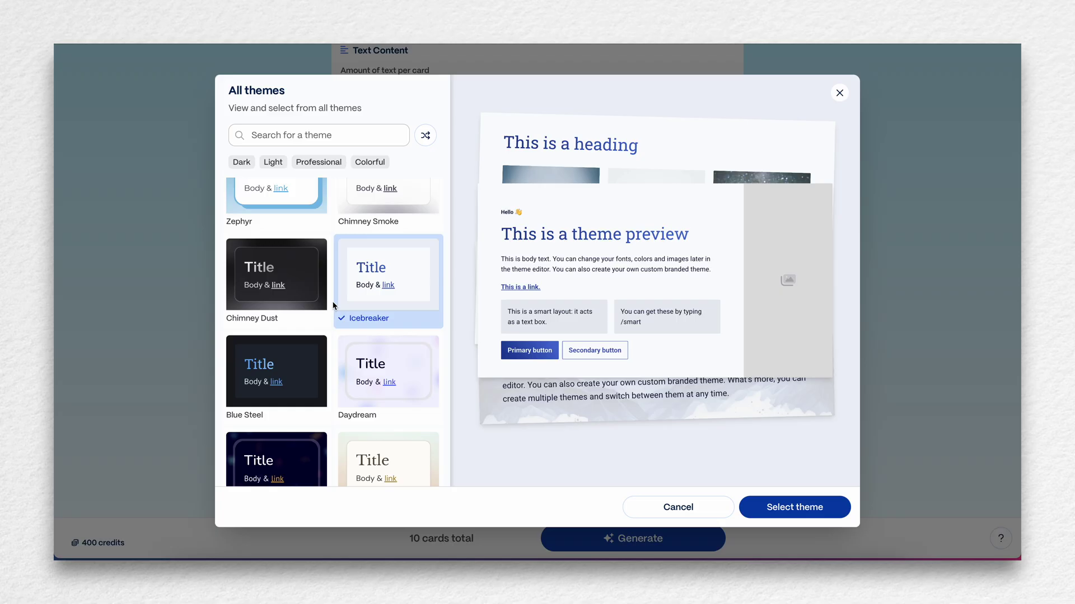
{"action": "scroll", "coordinate": [333, 305], "scroll_direction": "down", "scroll_amount": 7}
{"action": "scroll", "coordinate": [333, 305], "scroll_direction": "down", "scroll_amount": 1}
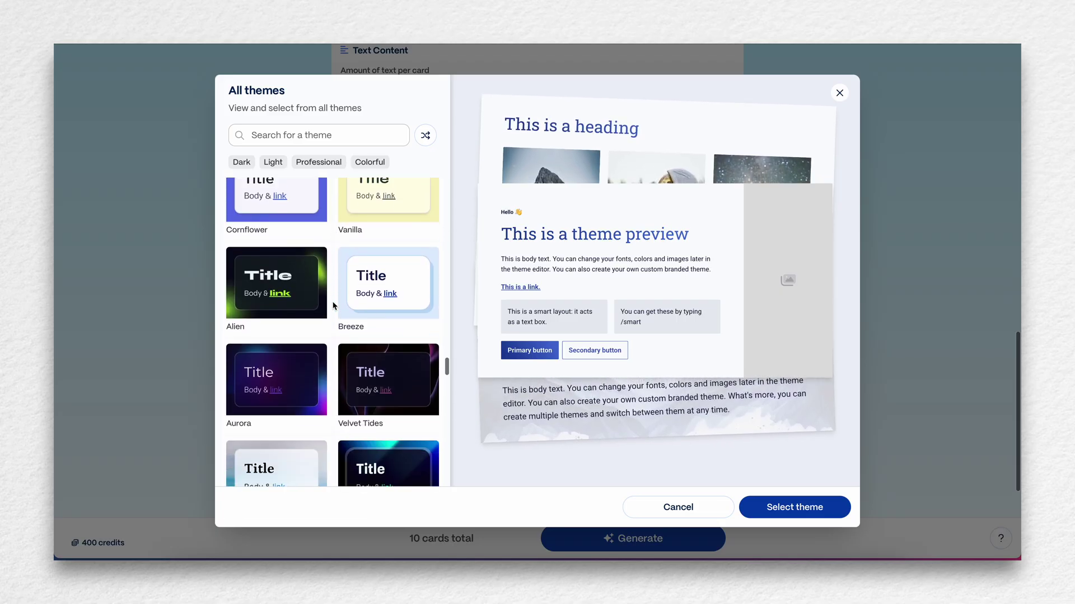
{"action": "left_click", "coordinate": [390, 312]}
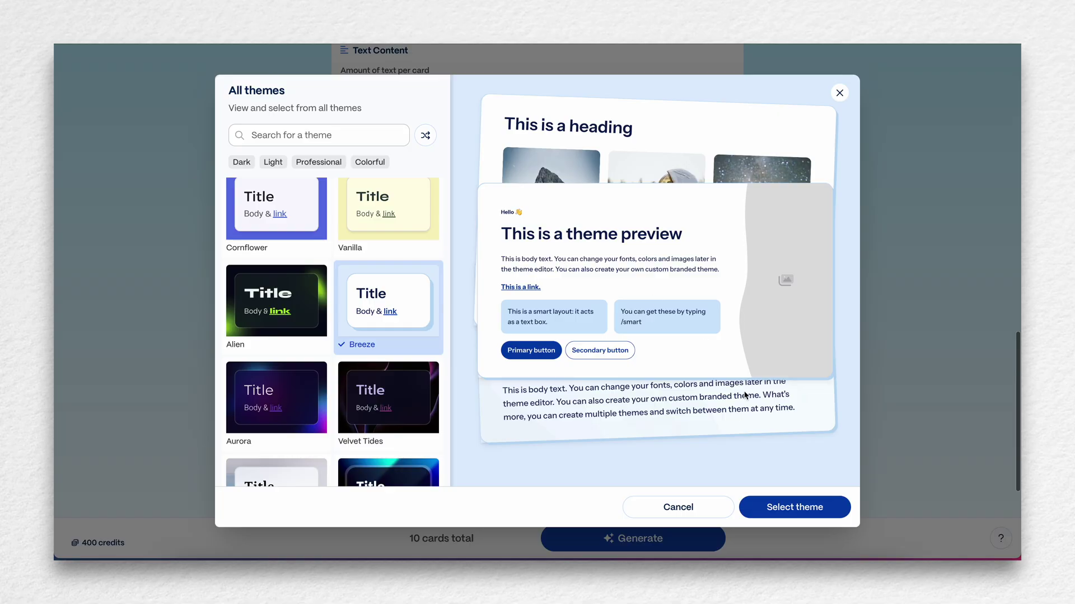
{"action": "scroll", "coordinate": [347, 384], "scroll_direction": "down", "scroll_amount": 10}
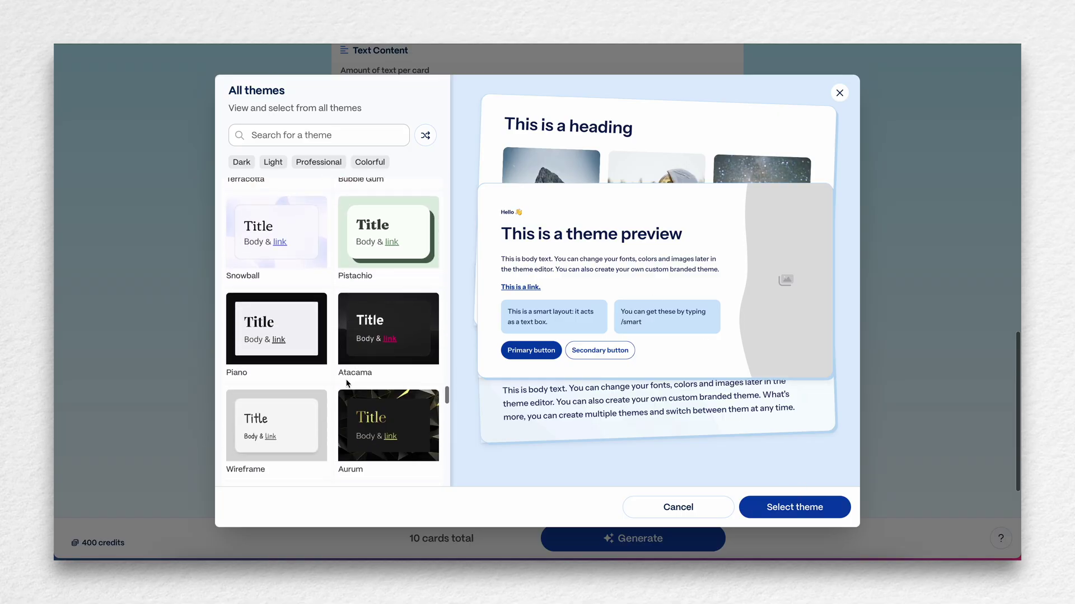
{"action": "scroll", "coordinate": [347, 384], "scroll_direction": "down", "scroll_amount": 10}
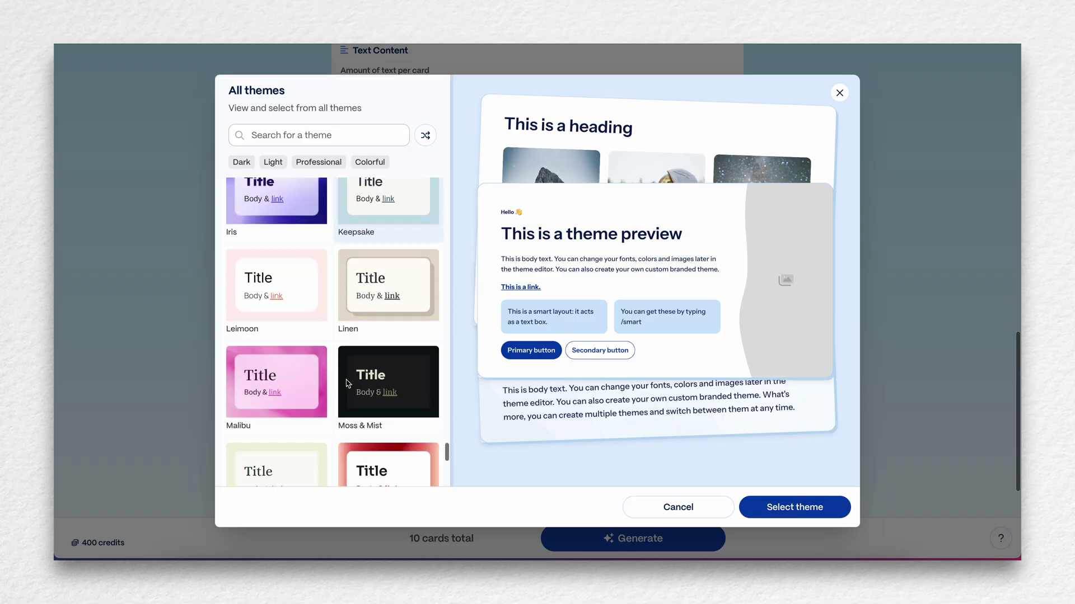
{"action": "scroll", "coordinate": [347, 383], "scroll_direction": "down", "scroll_amount": 3}
{"action": "scroll", "coordinate": [359, 363], "scroll_direction": "up", "scroll_amount": 6}
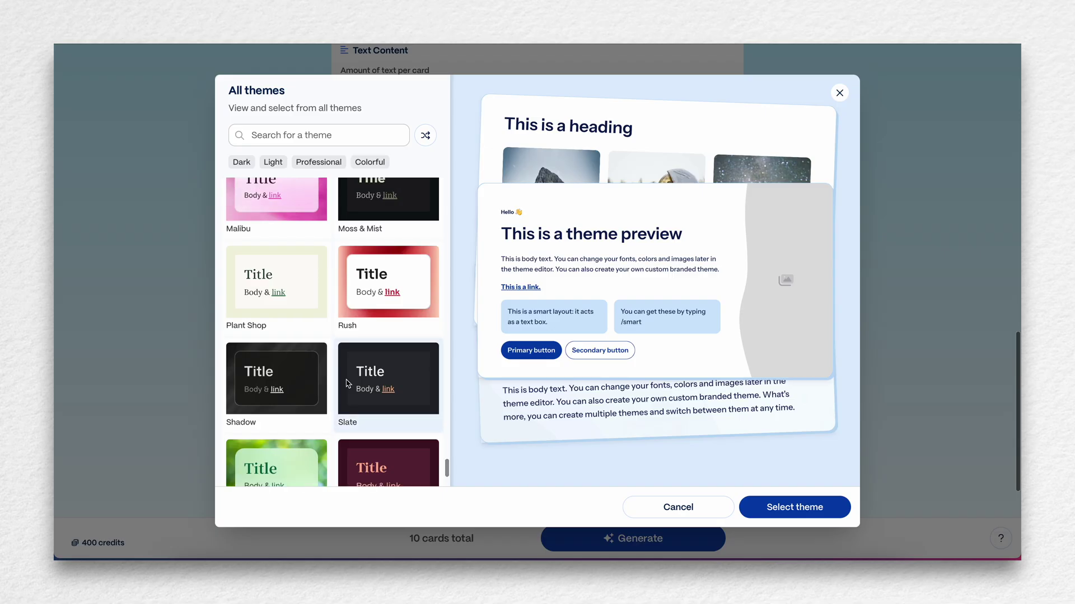
{"action": "scroll", "coordinate": [364, 291], "scroll_direction": "up", "scroll_amount": 15}
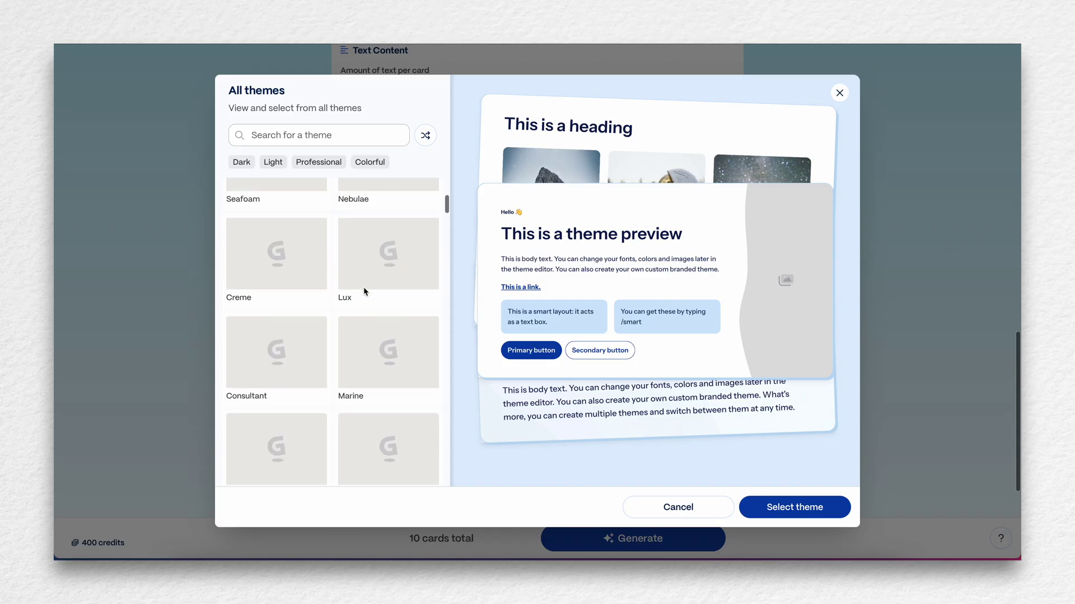
{"action": "scroll", "coordinate": [368, 280], "scroll_direction": "up", "scroll_amount": 2}
{"action": "scroll", "coordinate": [369, 270], "scroll_direction": "down", "scroll_amount": 10}
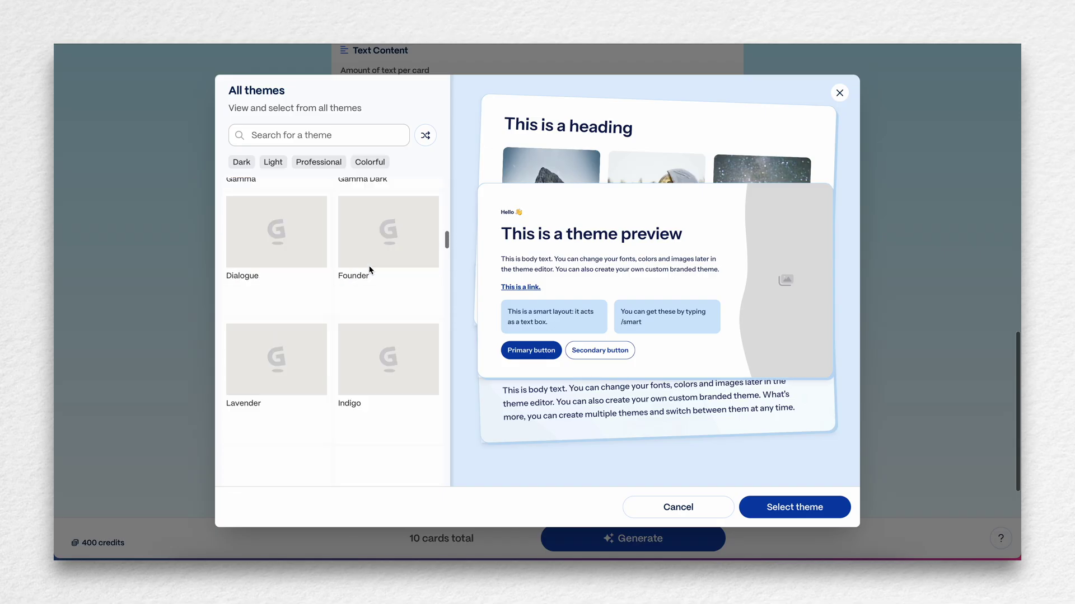
{"action": "scroll", "coordinate": [366, 280], "scroll_direction": "up", "scroll_amount": 3}
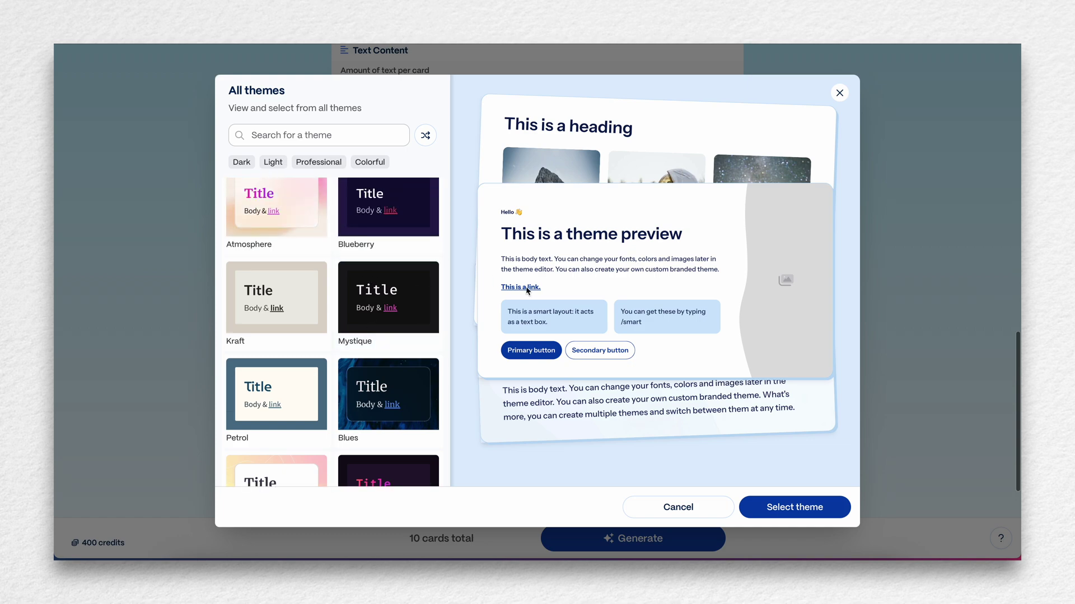
{"action": "left_click", "coordinate": [782, 508]}
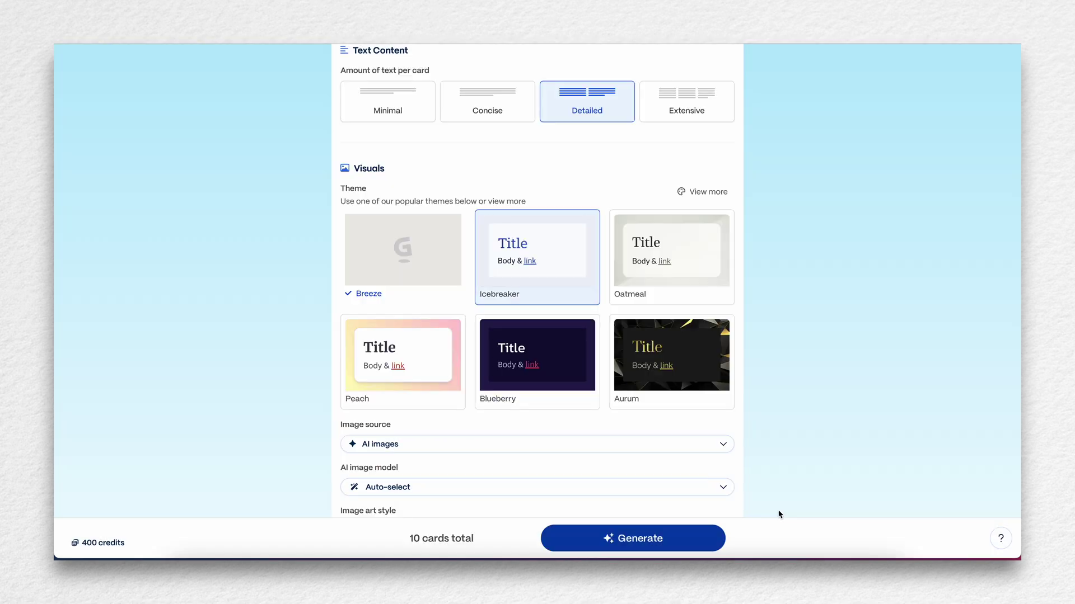
Keep AI images as the image source and use the Photorealistic art style.
{"action": "scroll", "coordinate": [338, 384], "scroll_direction": "down", "scroll_amount": 3}
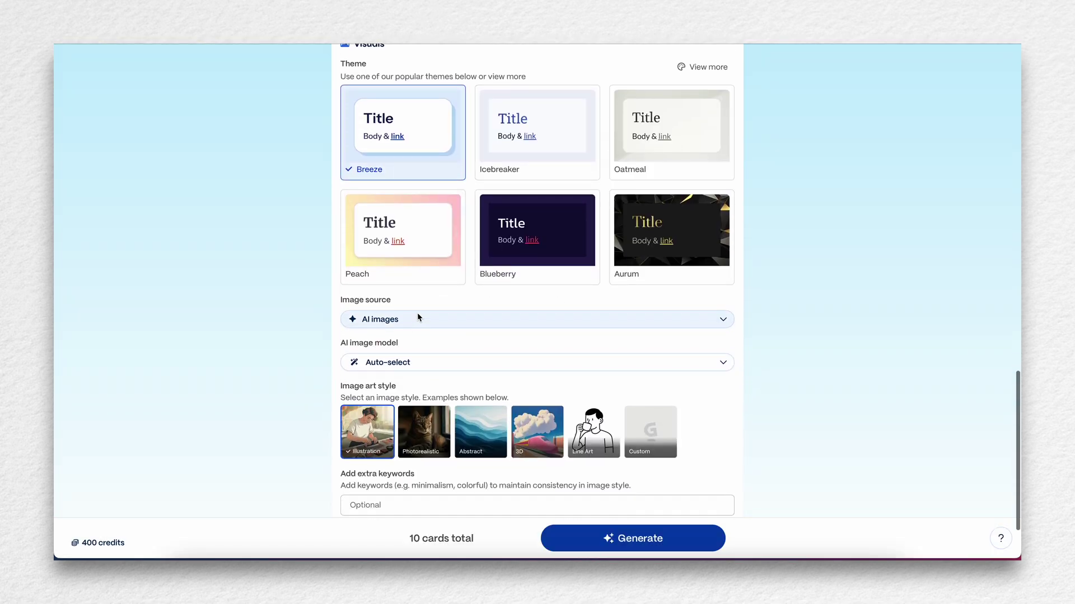
{"action": "left_click", "coordinate": [417, 319]}
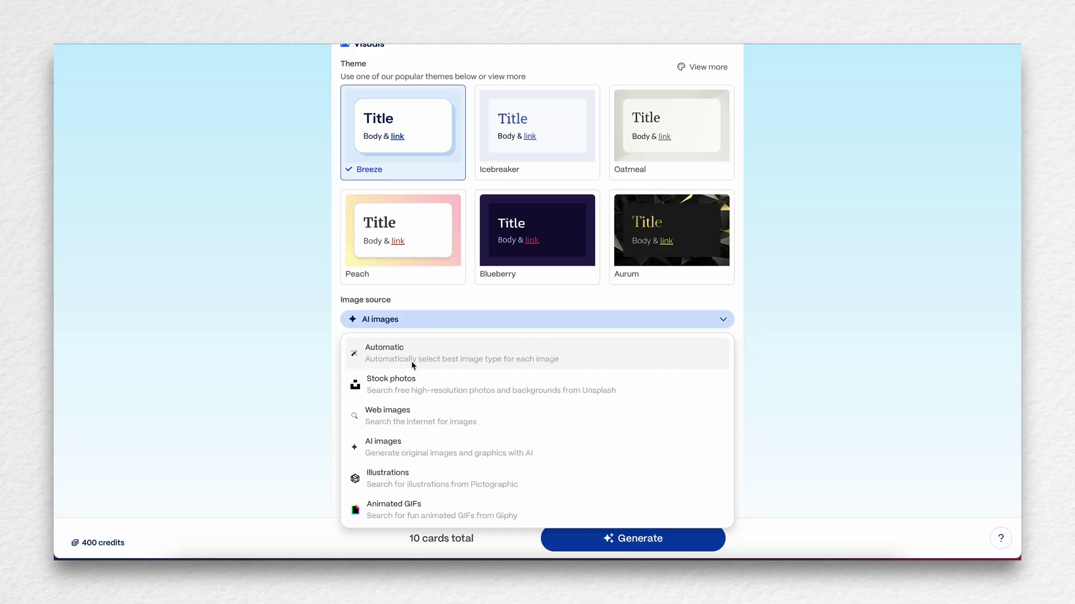
{"action": "left_click", "coordinate": [284, 371]}
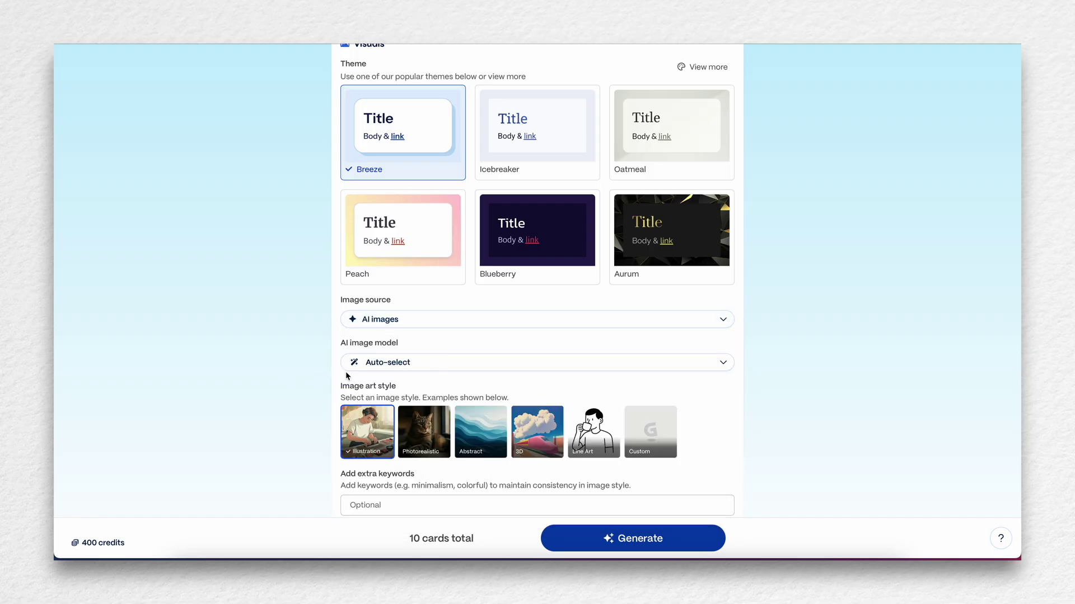
{"action": "scroll", "coordinate": [307, 378], "scroll_direction": "down", "scroll_amount": 2}
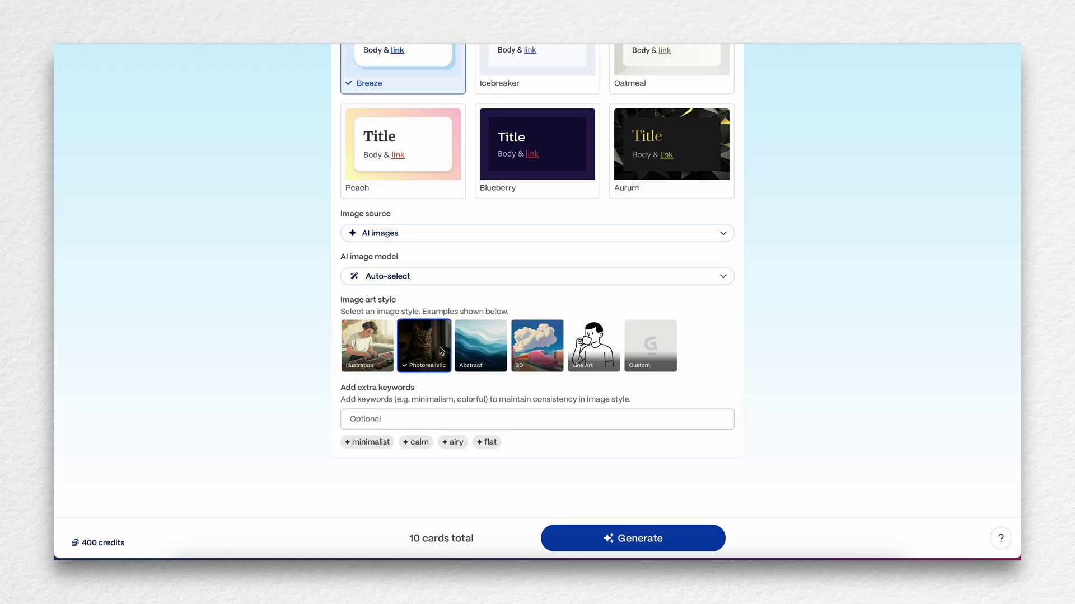
{"action": "scroll", "coordinate": [312, 372], "scroll_direction": "down", "scroll_amount": 1}
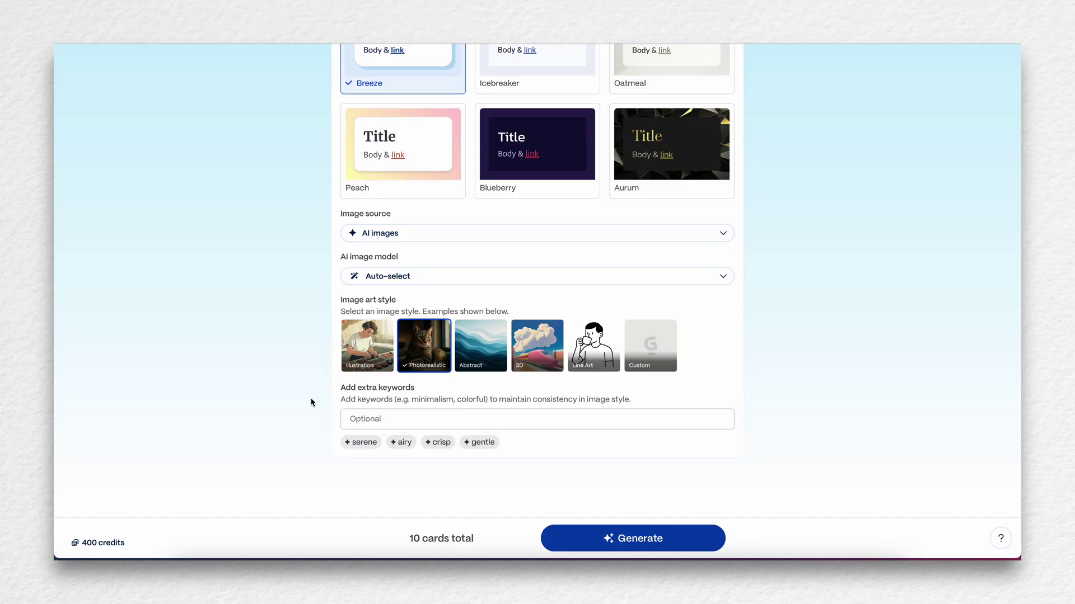
Add image keywords 'crisp, informative' and generate the Social Media Campaign Strategy deck.
{"action": "left_click", "coordinate": [348, 420]}
{"action": "type", "text": "crisp, informative"}
{"action": "key", "text": "Return"}
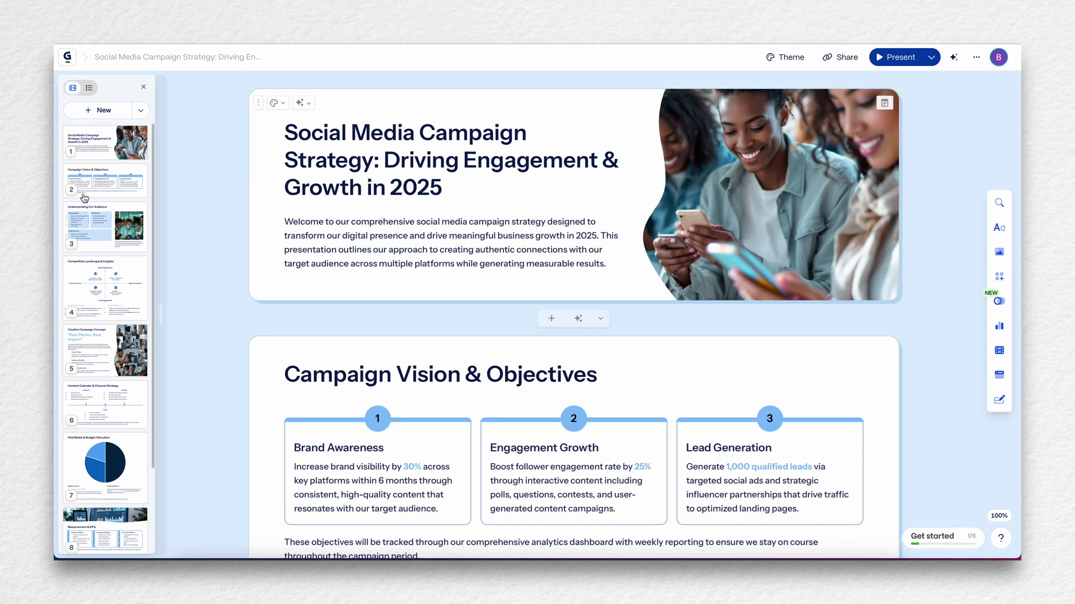
{"action": "scroll", "coordinate": [84, 189], "scroll_direction": "down", "scroll_amount": 1}
{"action": "scroll", "coordinate": [84, 189], "scroll_direction": "down", "scroll_amount": 2}
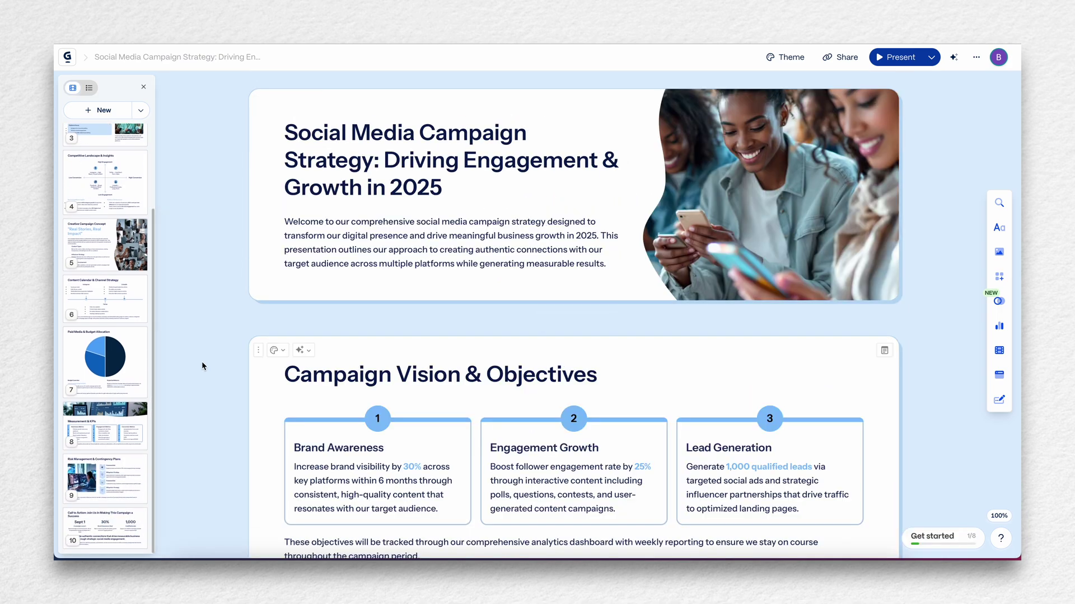
{"action": "scroll", "coordinate": [202, 366], "scroll_direction": "down", "scroll_amount": 2}
{"action": "scroll", "coordinate": [202, 366], "scroll_direction": "down", "scroll_amount": 1}
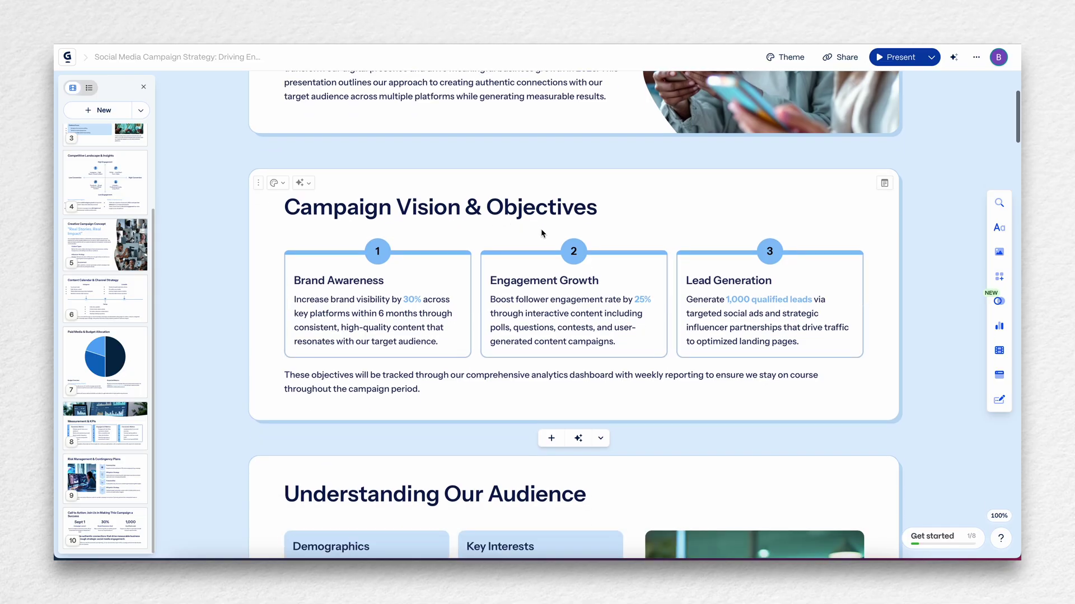
{"action": "left_click", "coordinate": [367, 282]}
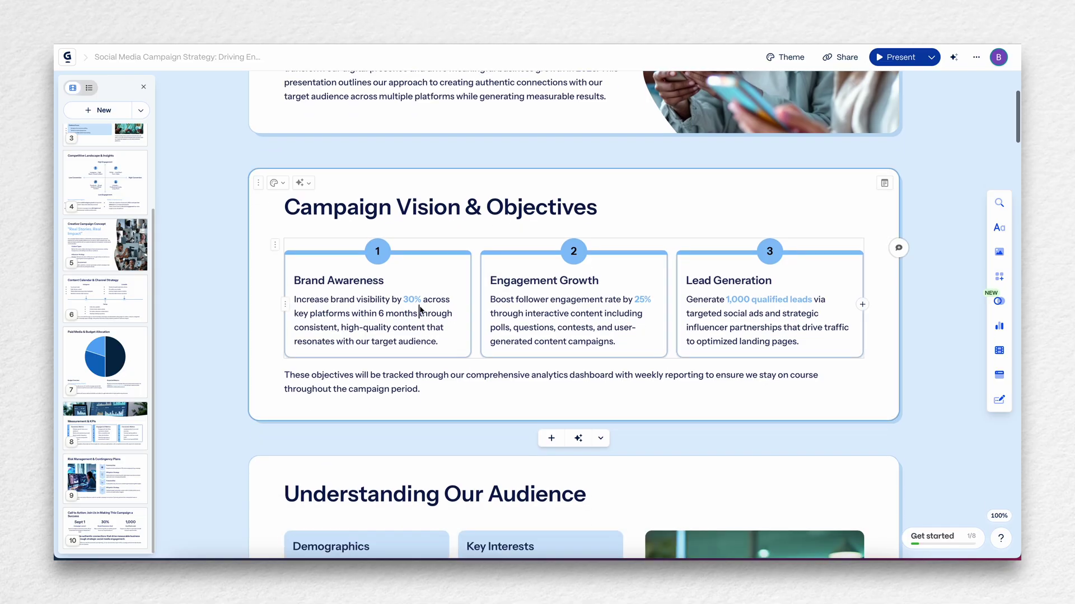
{"action": "scroll", "coordinate": [419, 308], "scroll_direction": "down", "scroll_amount": 1}
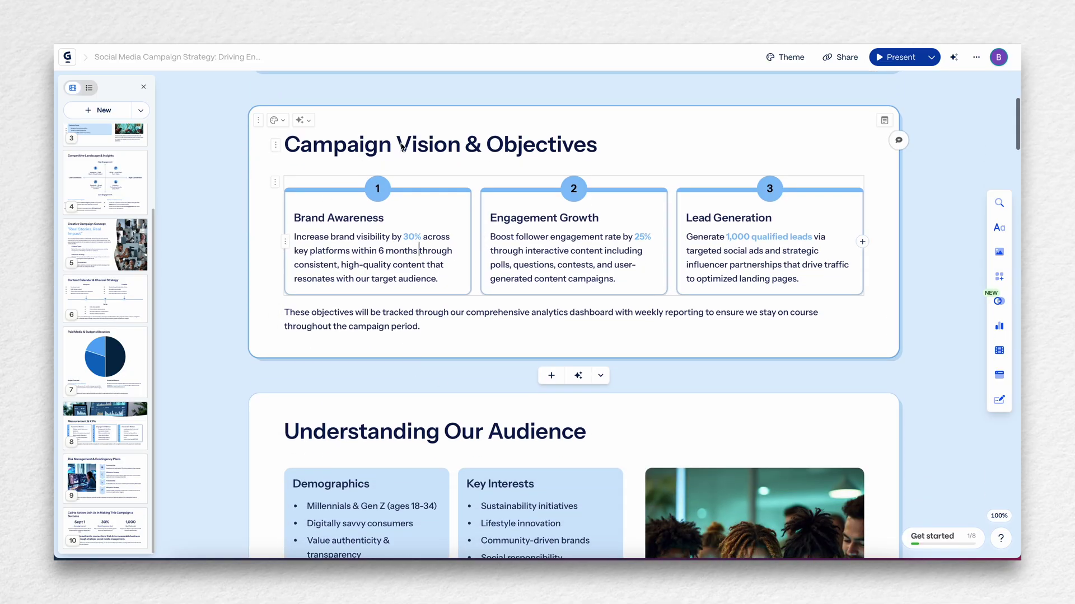
{"action": "left_click", "coordinate": [220, 224]}
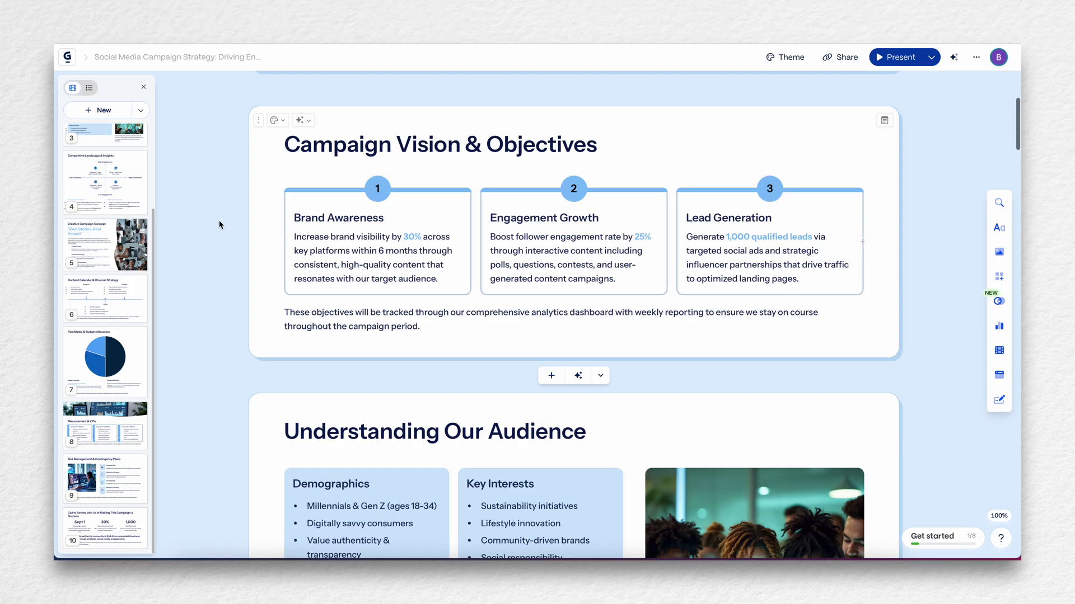
{"action": "left_click", "coordinate": [274, 120]}
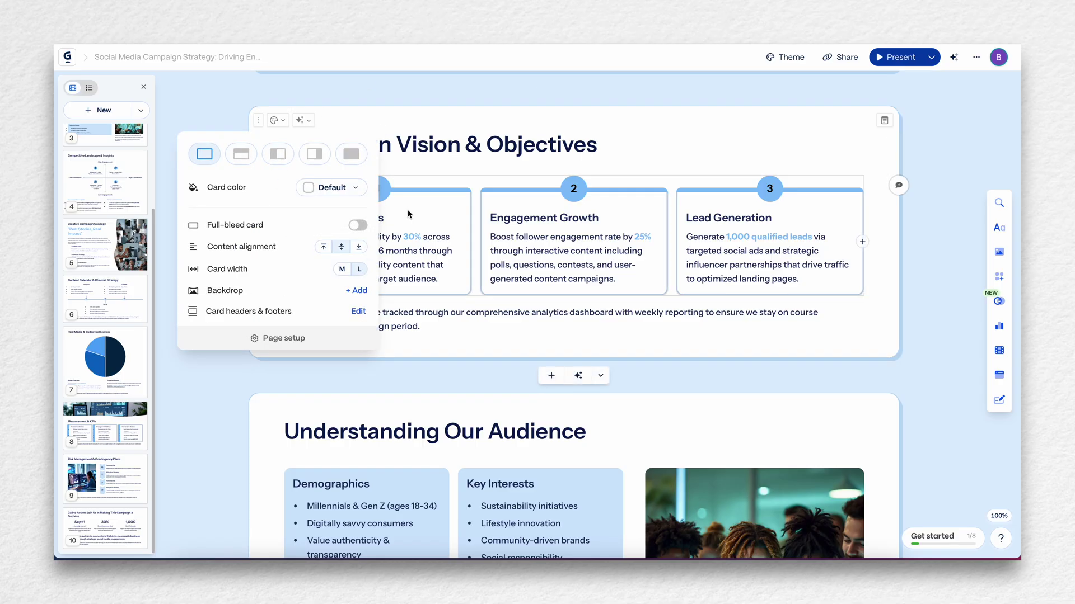
{"action": "left_click", "coordinate": [921, 174]}
{"action": "left_click", "coordinate": [300, 121]}
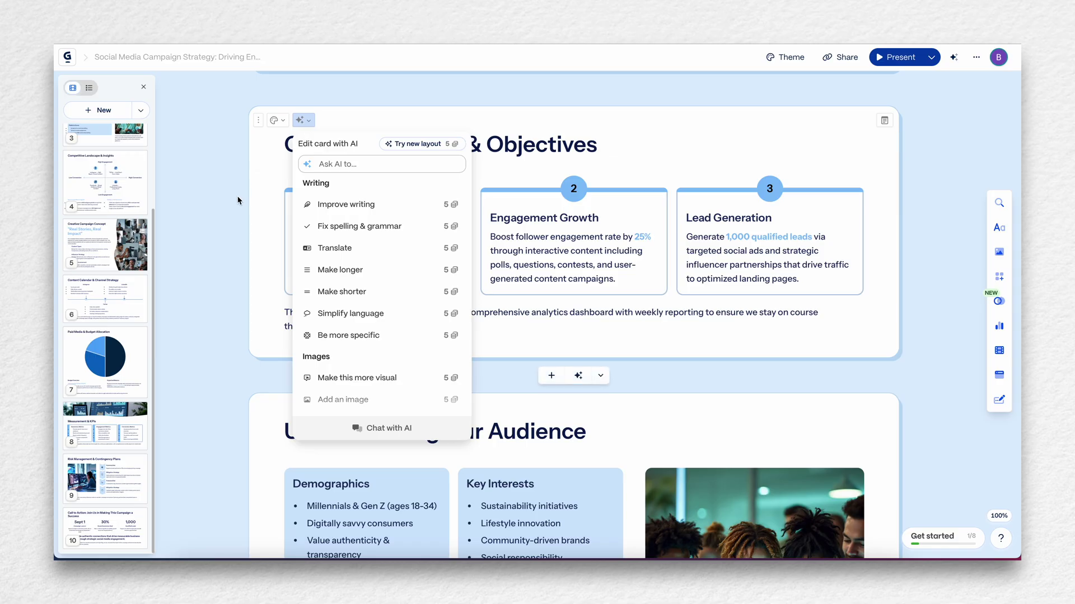
{"action": "key", "text": "Escape"}
{"action": "scroll", "coordinate": [238, 200], "scroll_direction": "down", "scroll_amount": 2}
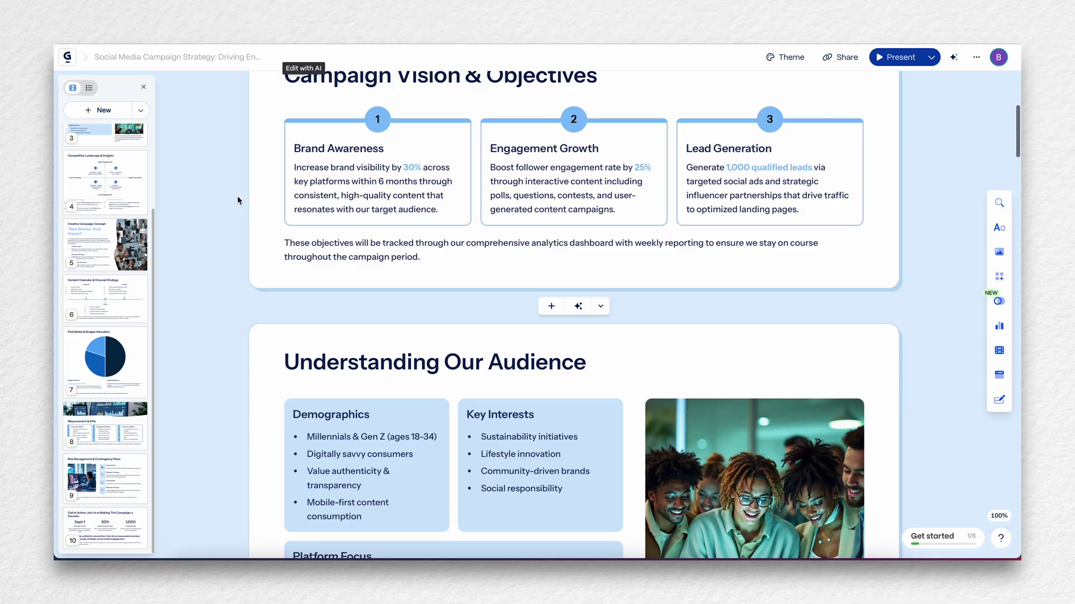
{"action": "scroll", "coordinate": [237, 200], "scroll_direction": "down", "scroll_amount": 4}
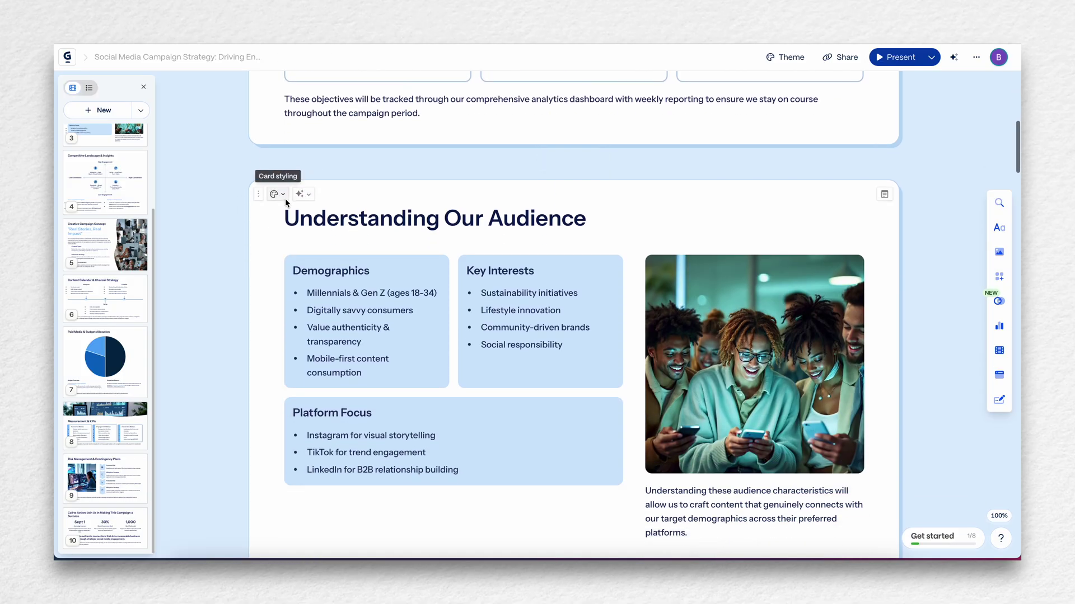
{"action": "left_click", "coordinate": [276, 195]}
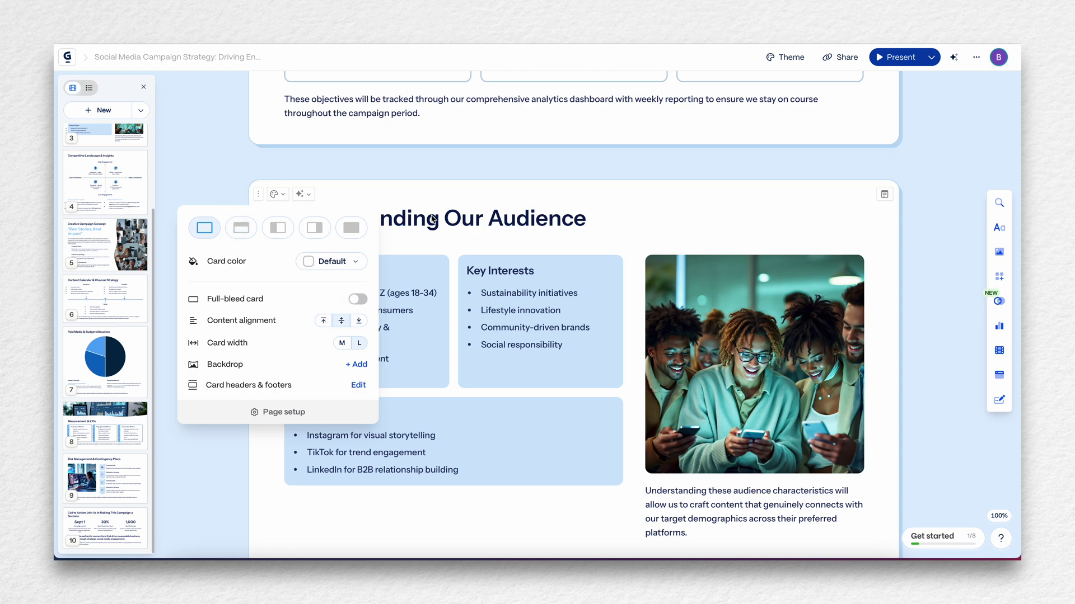
{"action": "left_click", "coordinate": [200, 169]}
{"action": "scroll", "coordinate": [213, 258], "scroll_direction": "down", "scroll_amount": 2}
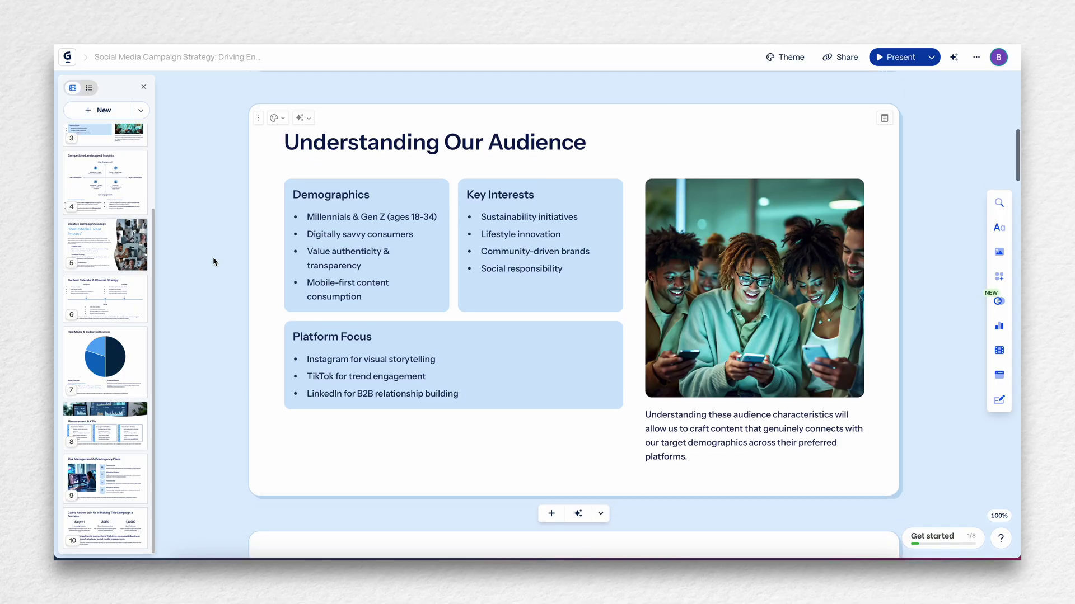
{"action": "scroll", "coordinate": [213, 262], "scroll_direction": "down", "scroll_amount": 2}
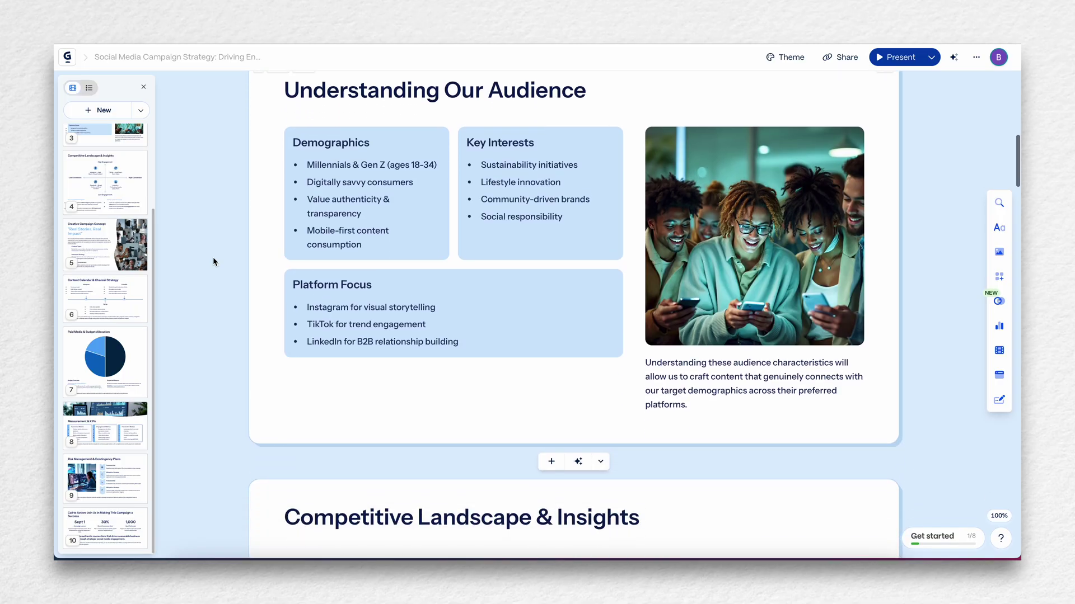
{"action": "scroll", "coordinate": [213, 261], "scroll_direction": "down", "scroll_amount": 10}
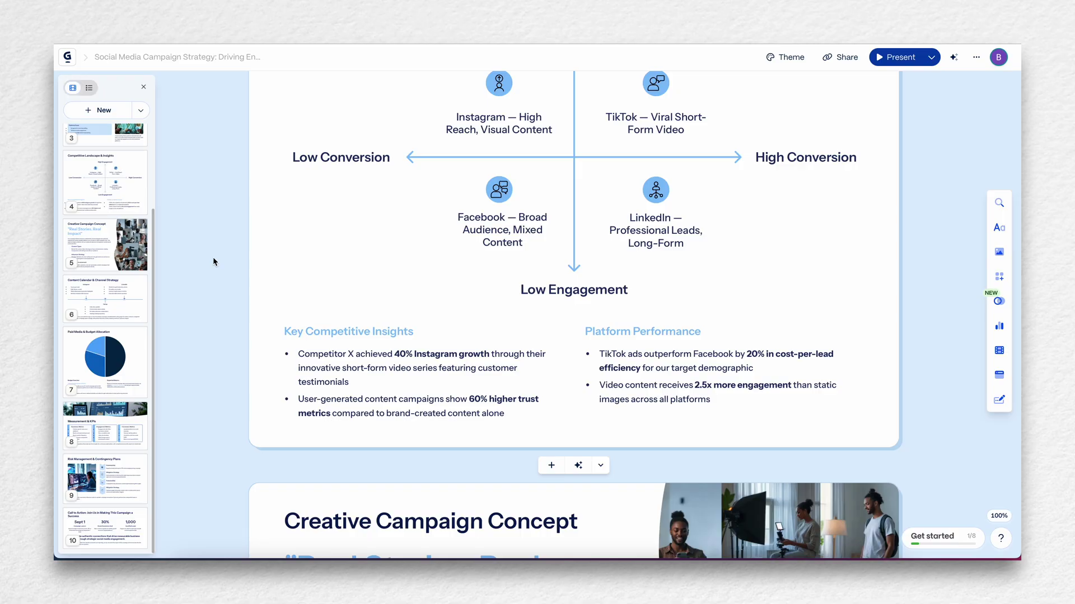
{"action": "scroll", "coordinate": [213, 262], "scroll_direction": "down", "scroll_amount": 7}
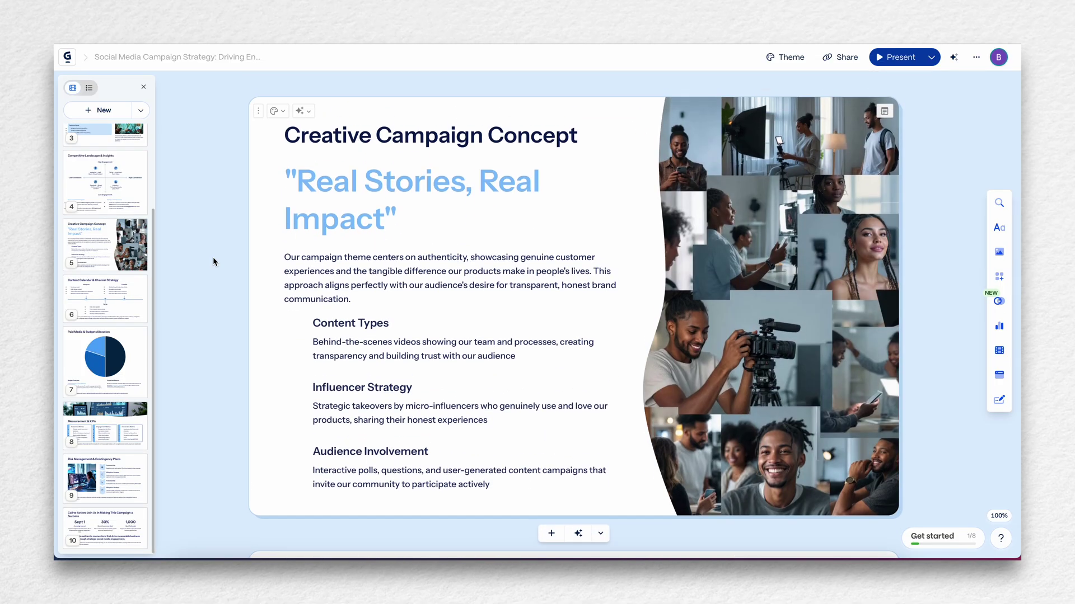
{"action": "scroll", "coordinate": [213, 261], "scroll_direction": "down", "scroll_amount": 5}
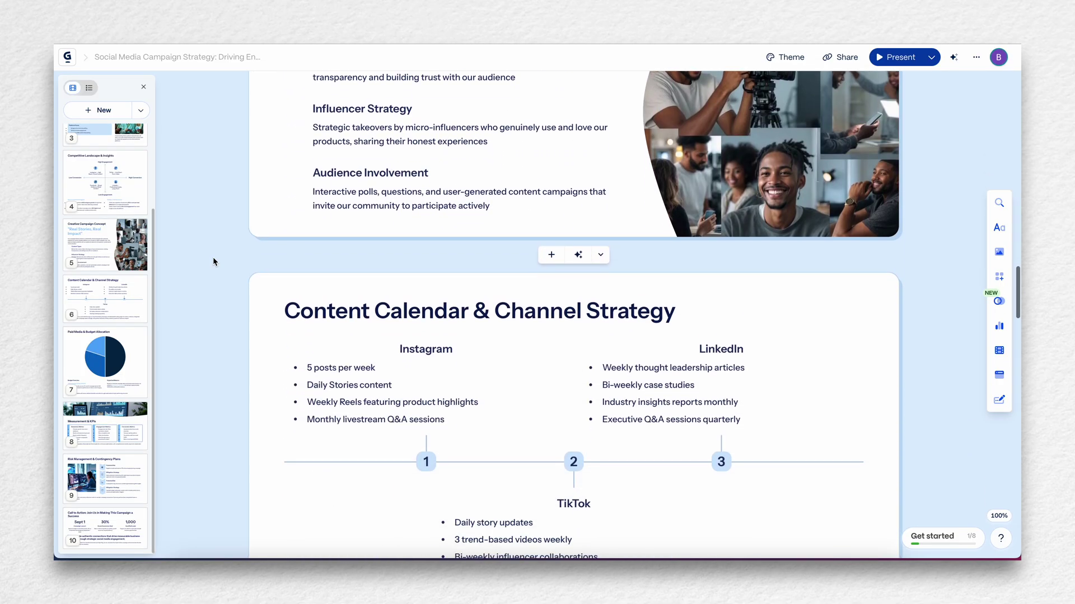
{"action": "scroll", "coordinate": [212, 261], "scroll_direction": "down", "scroll_amount": 4}
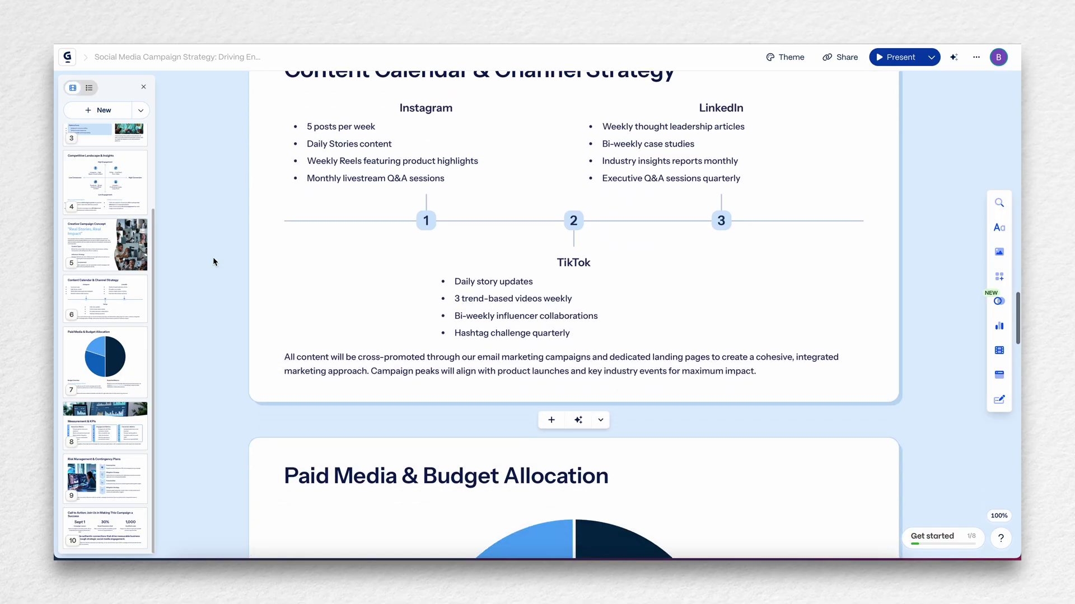
{"action": "scroll", "coordinate": [213, 262], "scroll_direction": "down", "scroll_amount": 10}
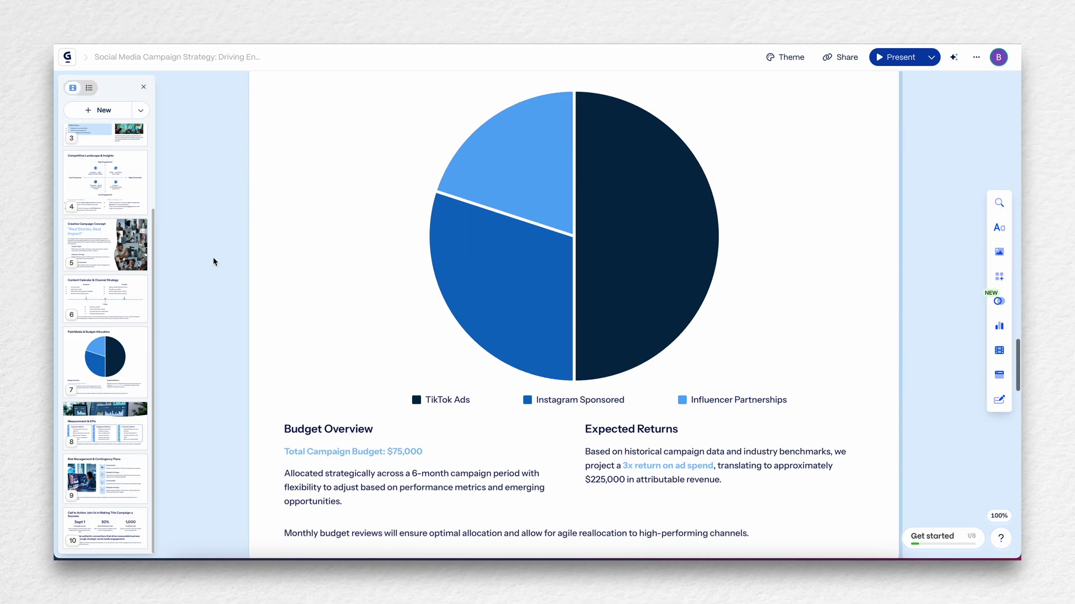
{"action": "scroll", "coordinate": [213, 261], "scroll_direction": "down", "scroll_amount": 7}
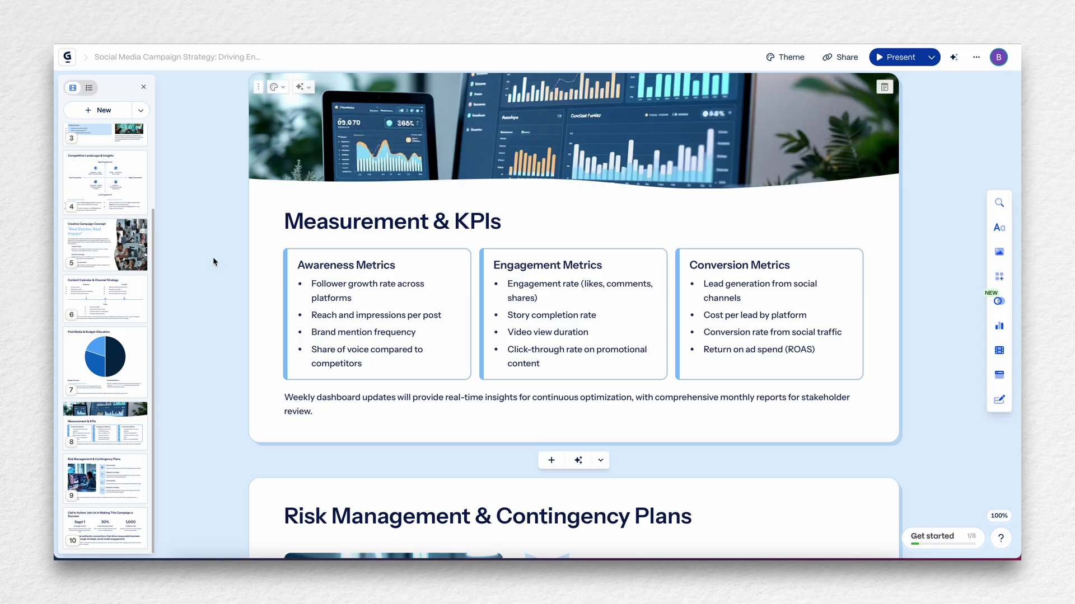
{"action": "scroll", "coordinate": [212, 257], "scroll_direction": "down", "scroll_amount": 7}
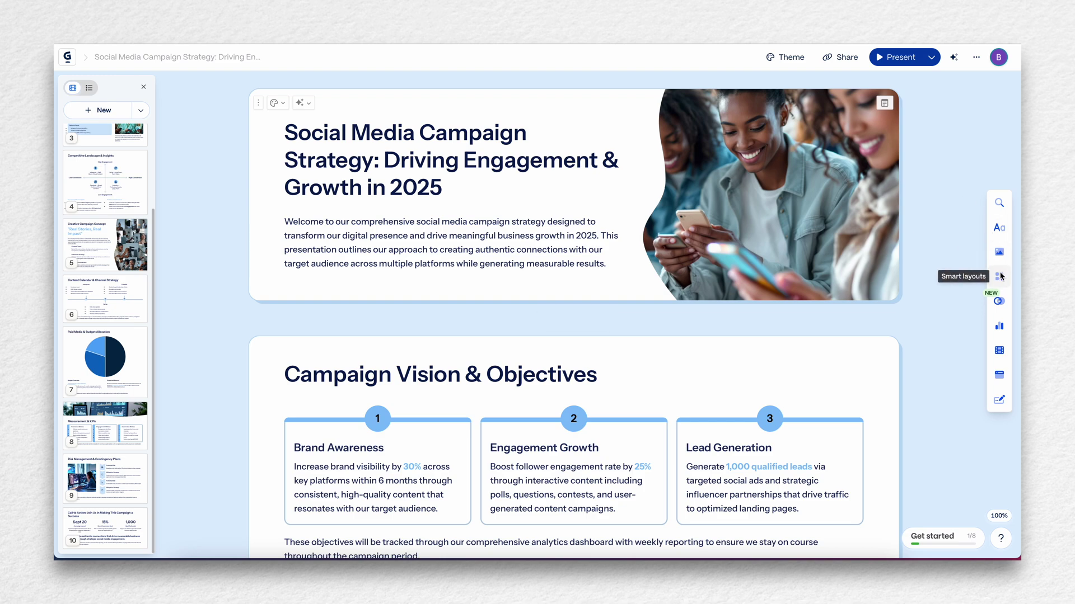
Insert a blank card after Risk Management & Contingency Plans with Ctrl+Enter.
{"action": "left_click", "coordinate": [999, 304]}
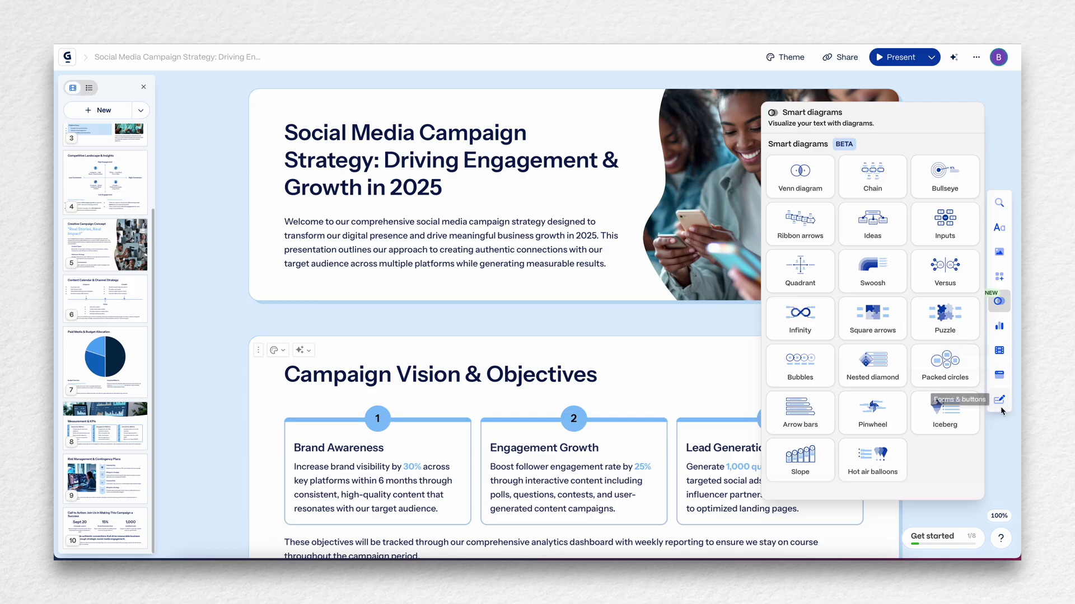
{"action": "scroll", "coordinate": [222, 244], "scroll_direction": "down", "scroll_amount": 20}
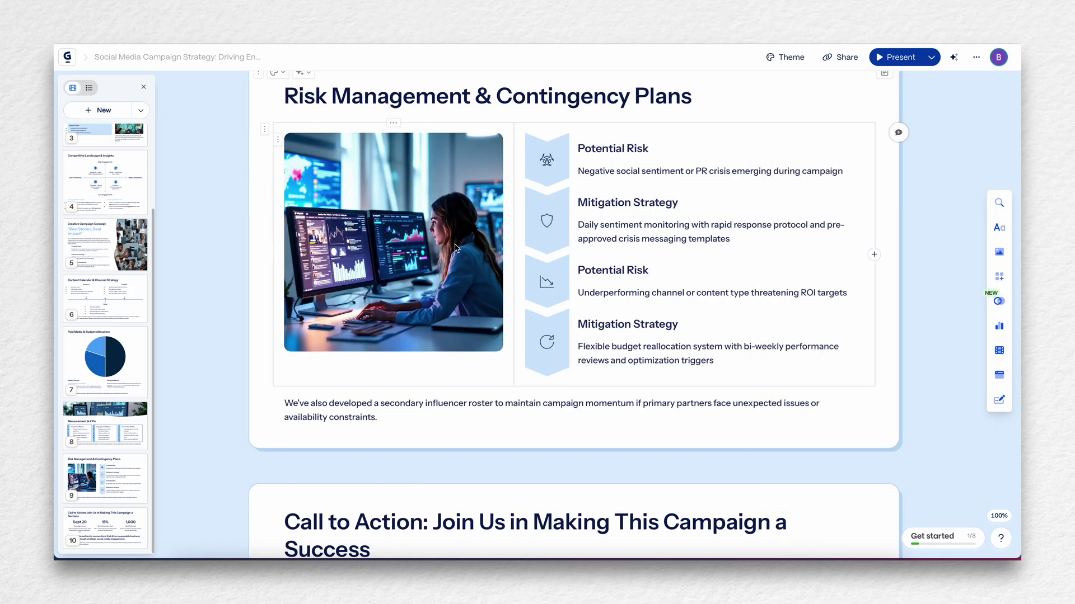
{"action": "key", "text": "ctrl+Return"}
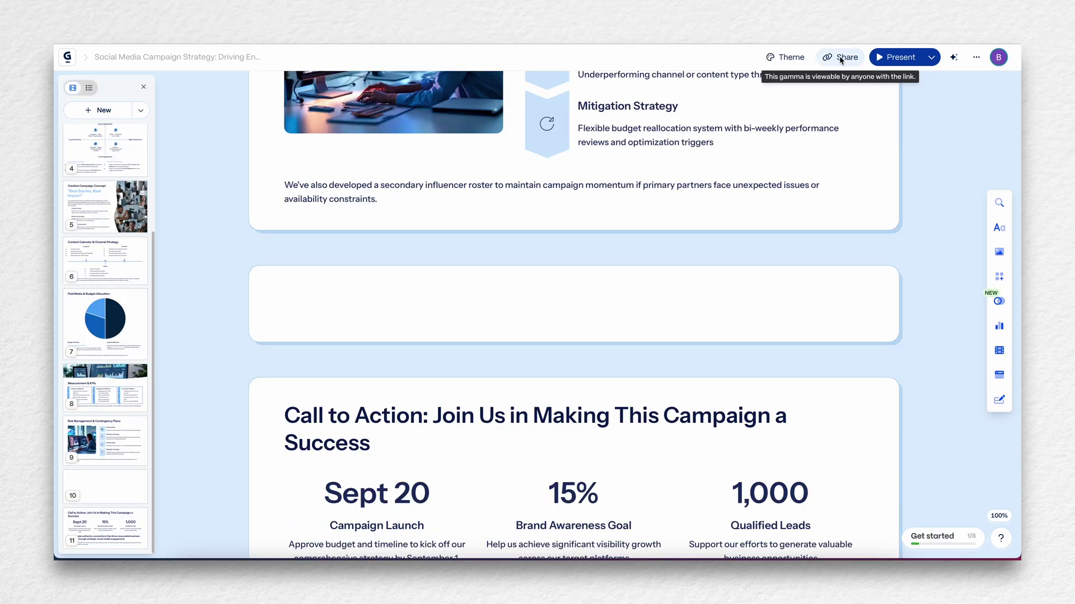
Export all cards of the deck to PowerPoint from the Share dialog's Export tab.
{"action": "left_click", "coordinate": [840, 58]}
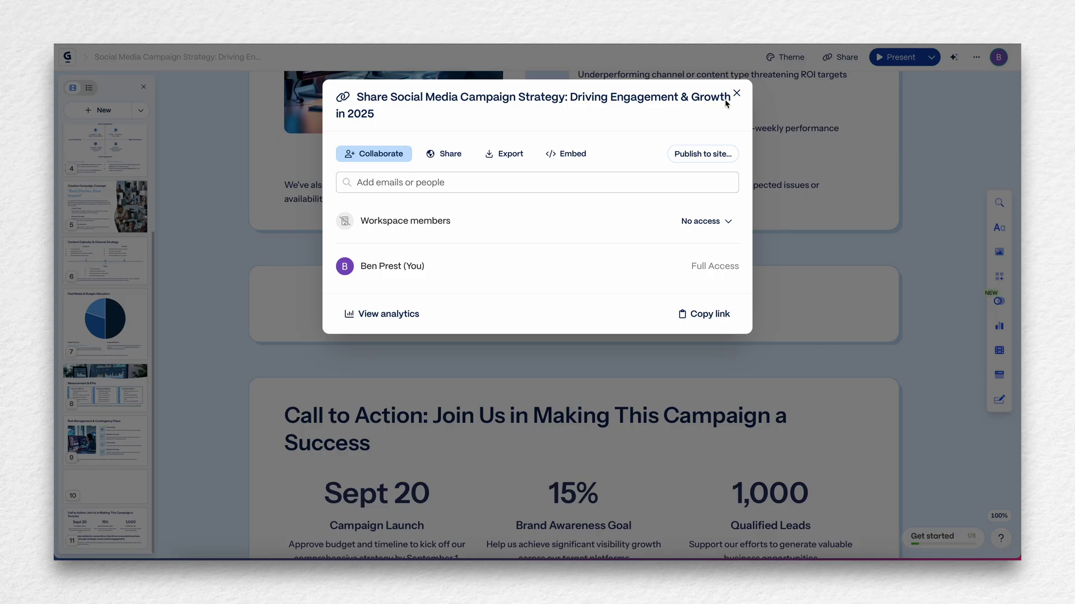
{"action": "left_click", "coordinate": [515, 159]}
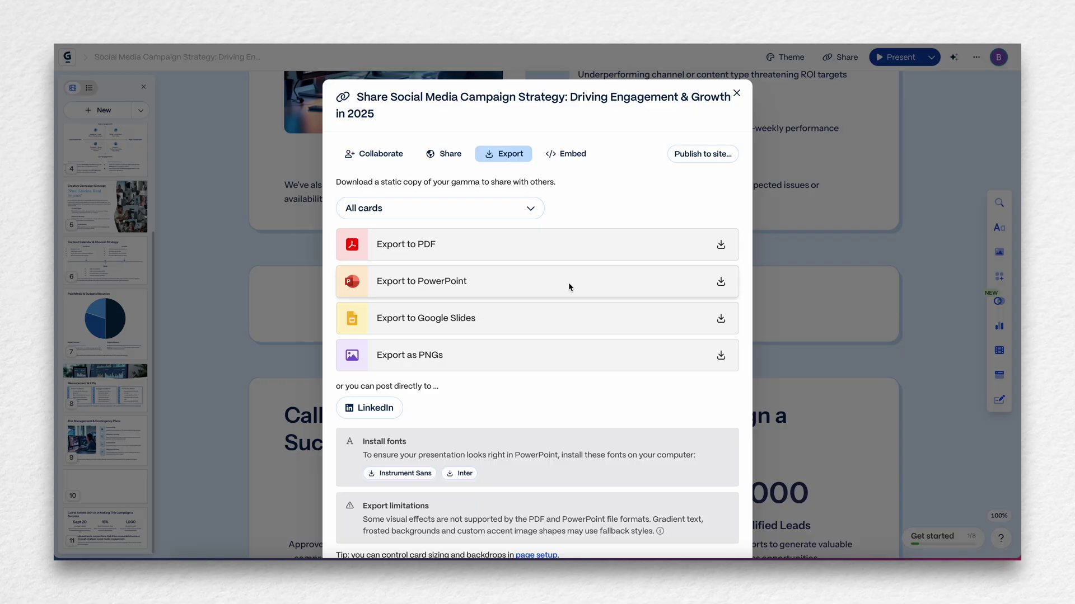
{"action": "scroll", "coordinate": [570, 285], "scroll_direction": "down", "scroll_amount": 2}
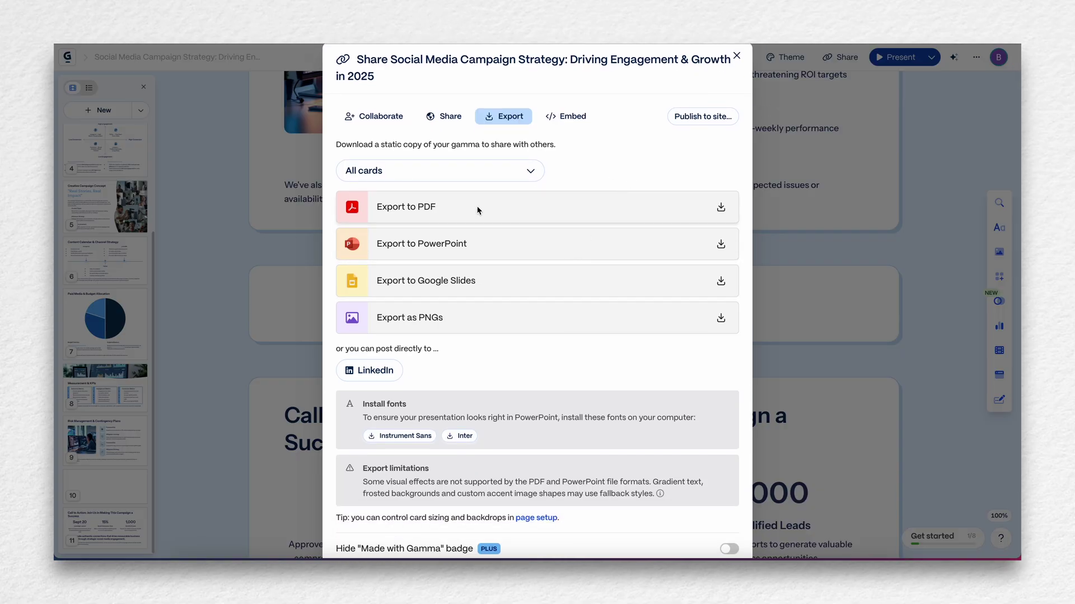
{"action": "scroll", "coordinate": [484, 289], "scroll_direction": "down", "scroll_amount": 2}
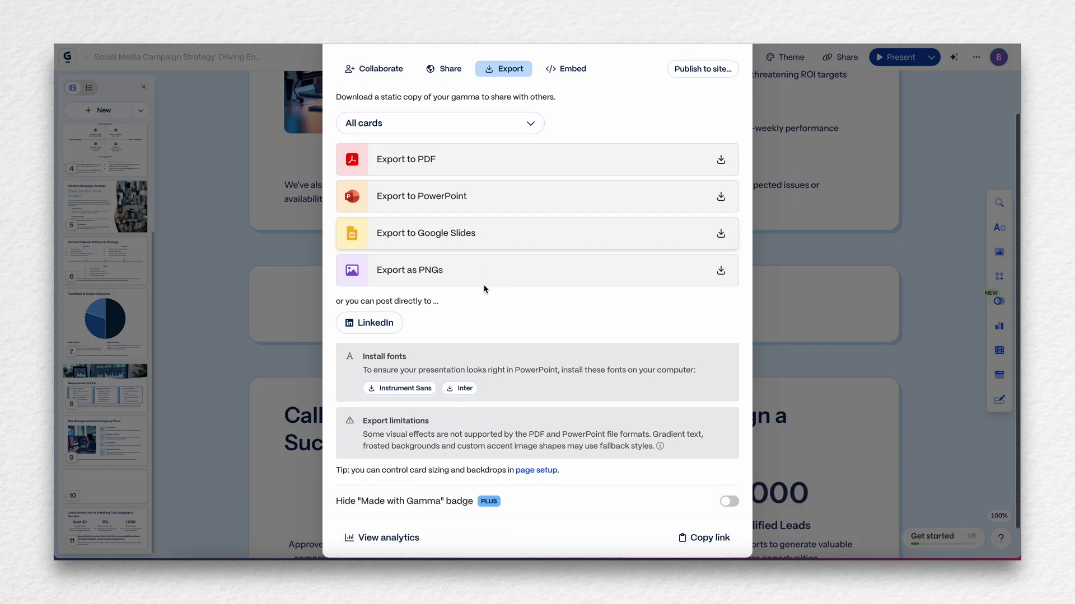
{"action": "scroll", "coordinate": [482, 280], "scroll_direction": "down", "scroll_amount": 2}
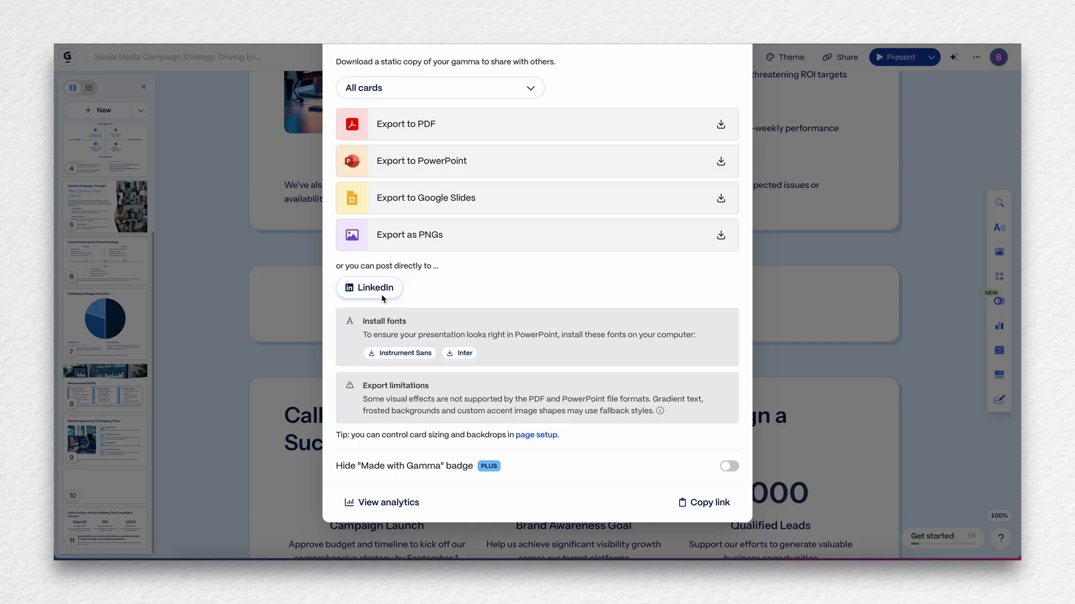
{"action": "left_click", "coordinate": [508, 168]}
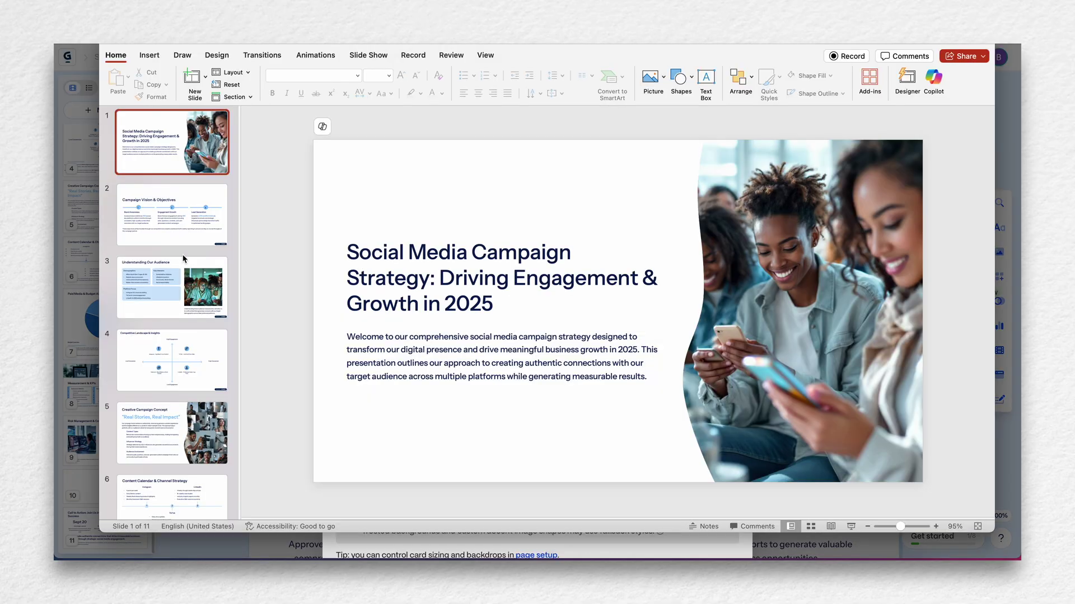
Page through slides 2–6, test-selecting shapes on the Understanding Our Audience slide.
{"action": "left_click", "coordinate": [179, 223]}
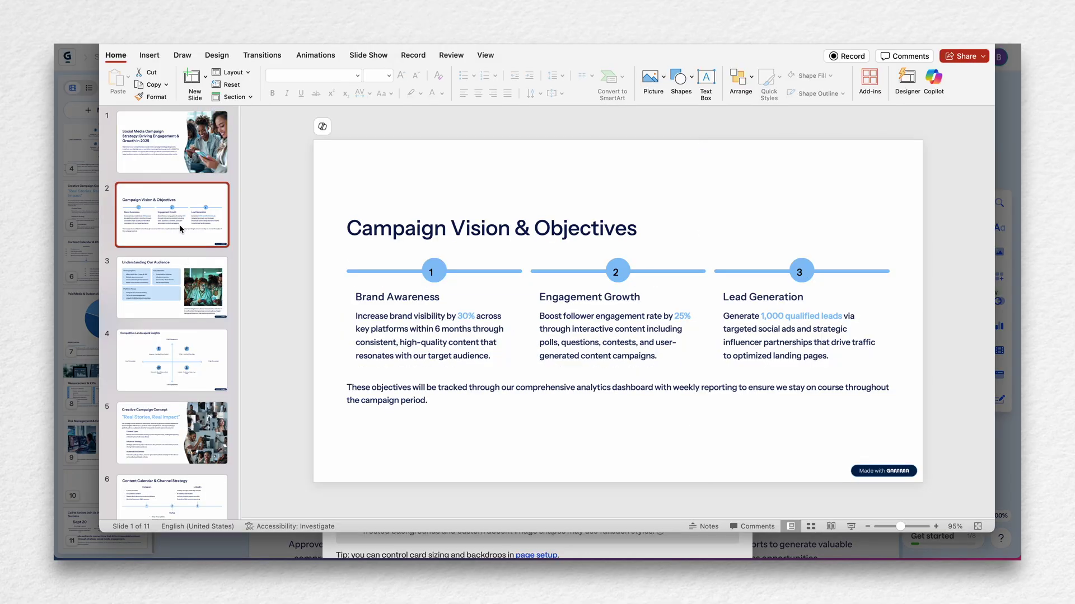
{"action": "left_click", "coordinate": [182, 293]}
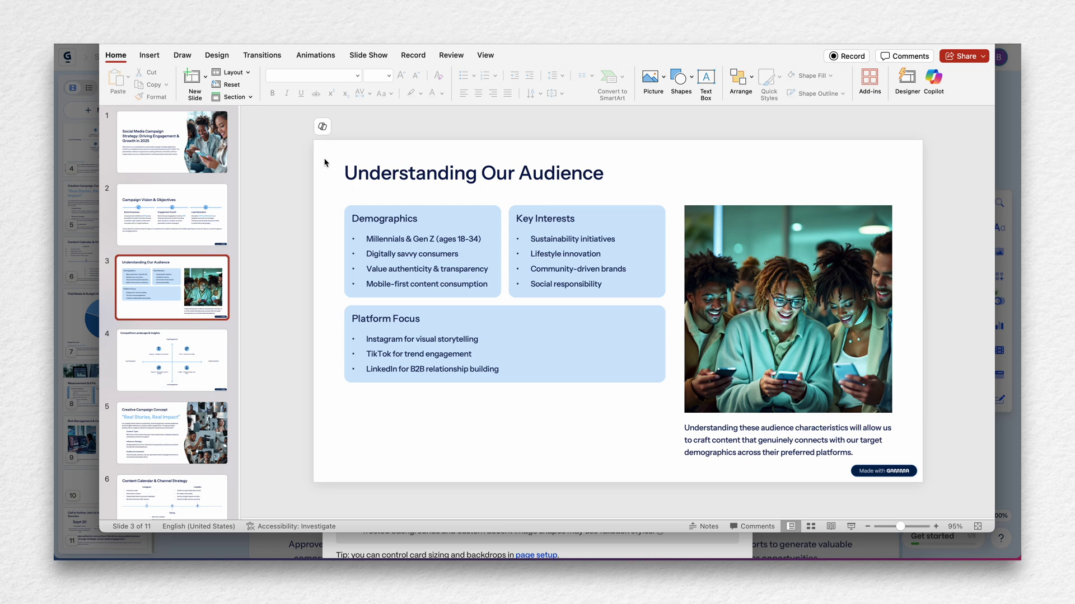
{"action": "left_click_drag", "start_coordinate": [325, 163], "coordinate": [561, 364]}
{"action": "left_click", "coordinate": [308, 265]}
{"action": "scroll", "coordinate": [183, 346], "scroll_direction": "down", "scroll_amount": 2}
{"action": "left_click", "coordinate": [186, 305]}
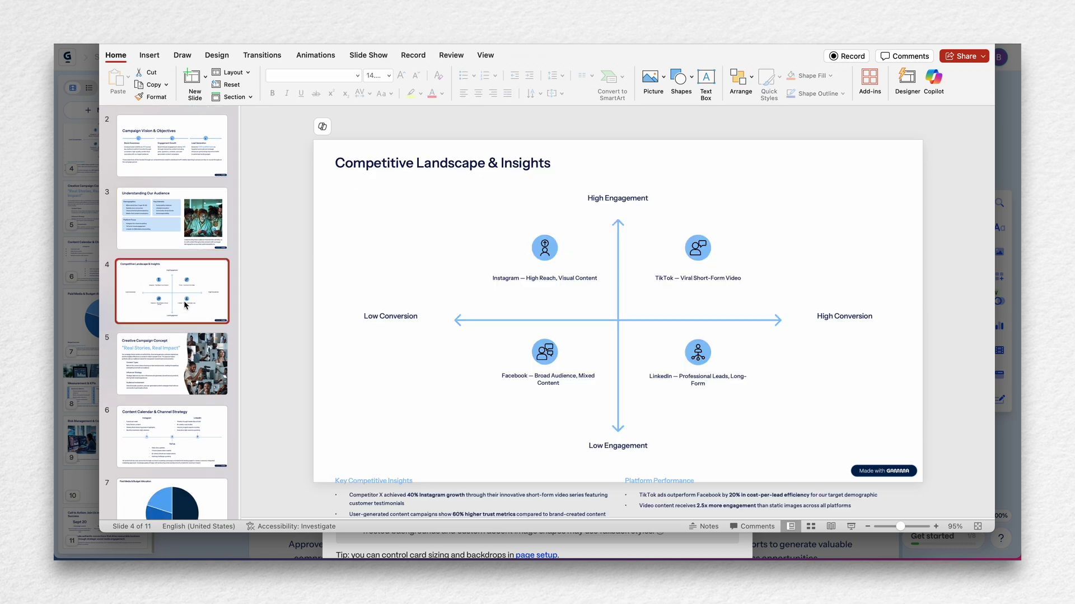
{"action": "left_click", "coordinate": [204, 384]}
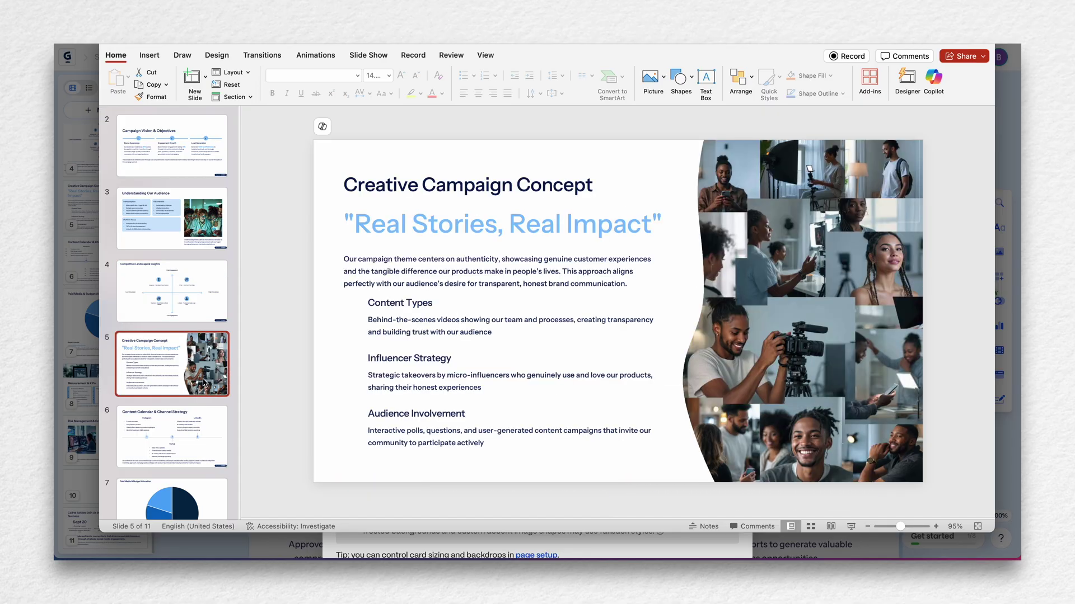
{"action": "scroll", "coordinate": [204, 384], "scroll_direction": "down", "scroll_amount": 2}
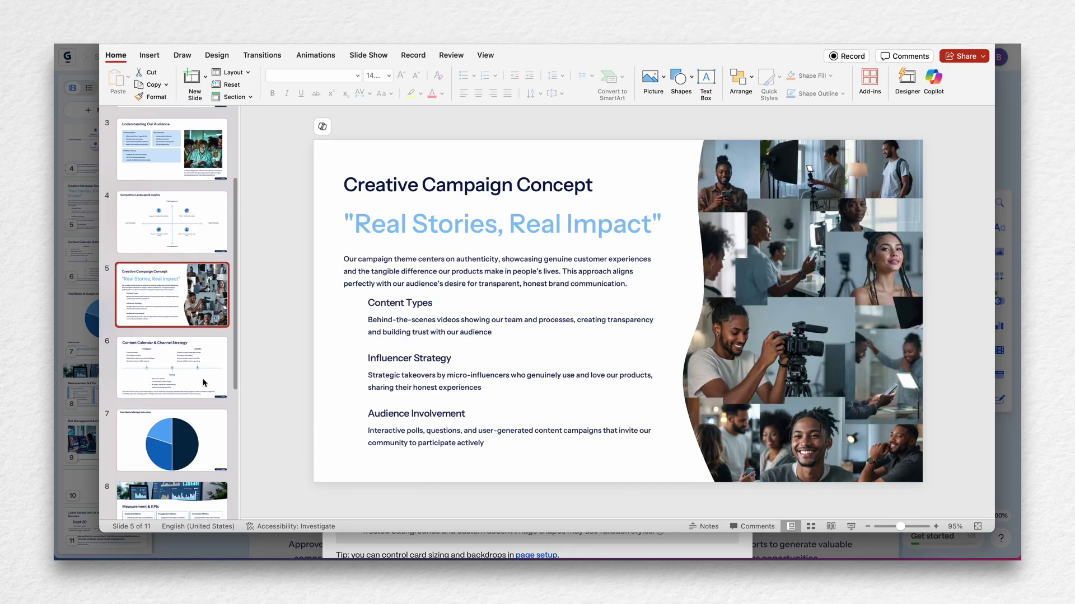
{"action": "left_click", "coordinate": [207, 361]}
Resize the pie chart on slide 7, then view slides 8 and 9 (Risk Management).
{"action": "scroll", "coordinate": [207, 361], "scroll_direction": "down", "scroll_amount": 2}
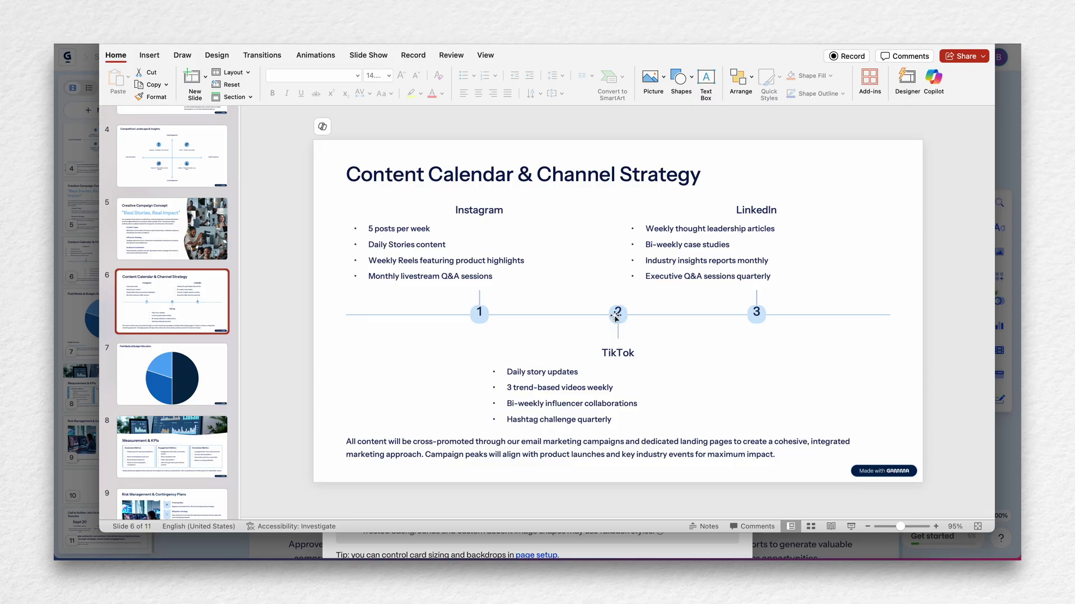
{"action": "left_click", "coordinate": [198, 379]}
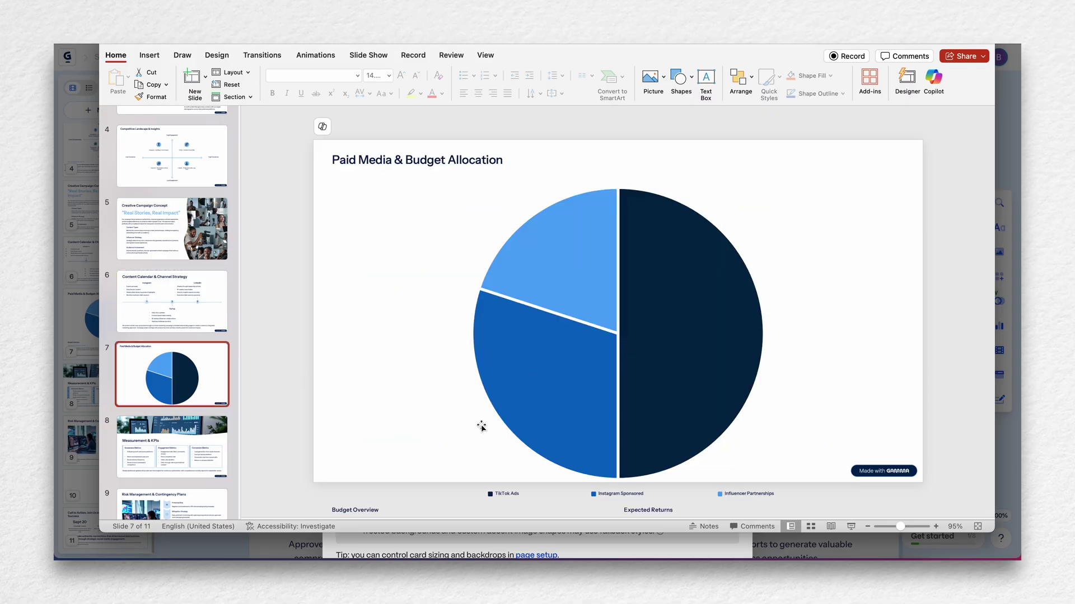
{"action": "scroll", "coordinate": [480, 414], "scroll_direction": "down", "scroll_amount": 1}
{"action": "left_click", "coordinate": [495, 312]}
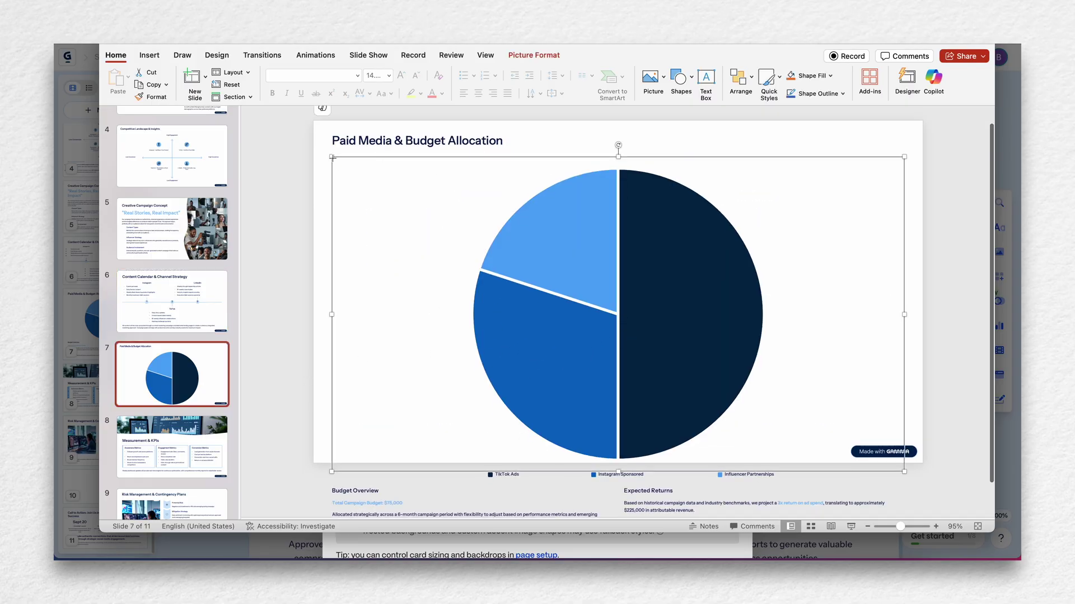
{"action": "left_click_drag", "start_coordinate": [333, 159], "coordinate": [518, 259]}
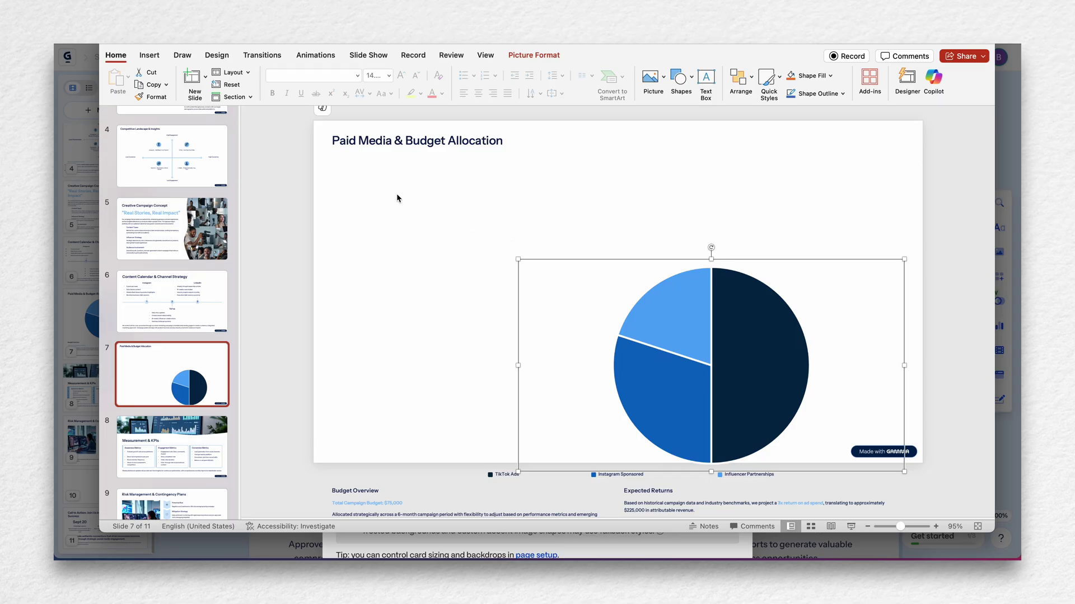
{"action": "left_click", "coordinate": [179, 255]}
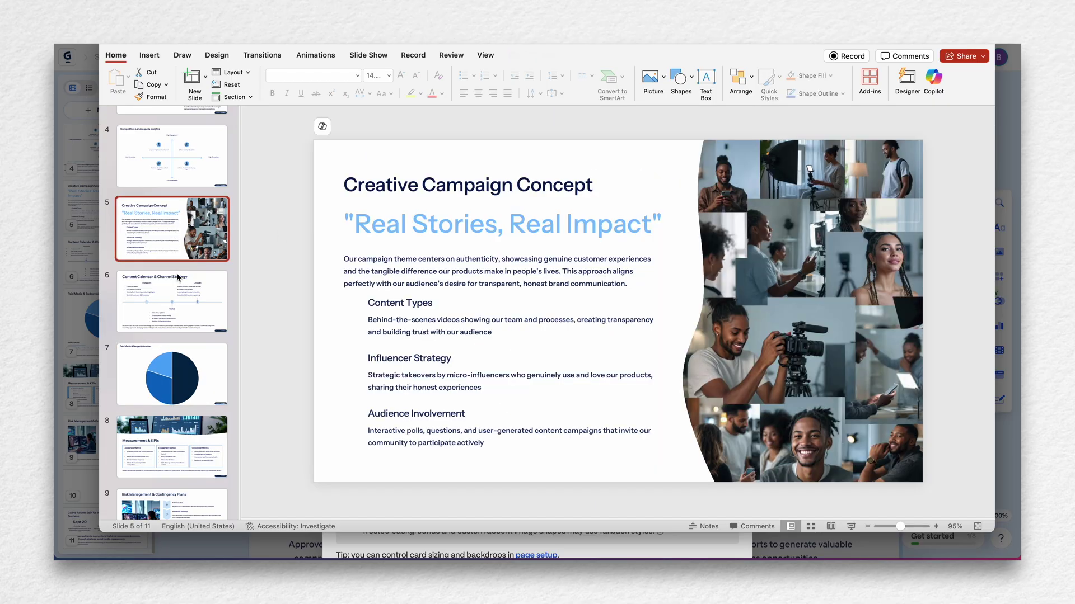
{"action": "left_click", "coordinate": [171, 436]}
{"action": "scroll", "coordinate": [171, 436], "scroll_direction": "down", "scroll_amount": 1}
{"action": "scroll", "coordinate": [171, 436], "scroll_direction": "down", "scroll_amount": 2}
{"action": "left_click", "coordinate": [178, 442]}
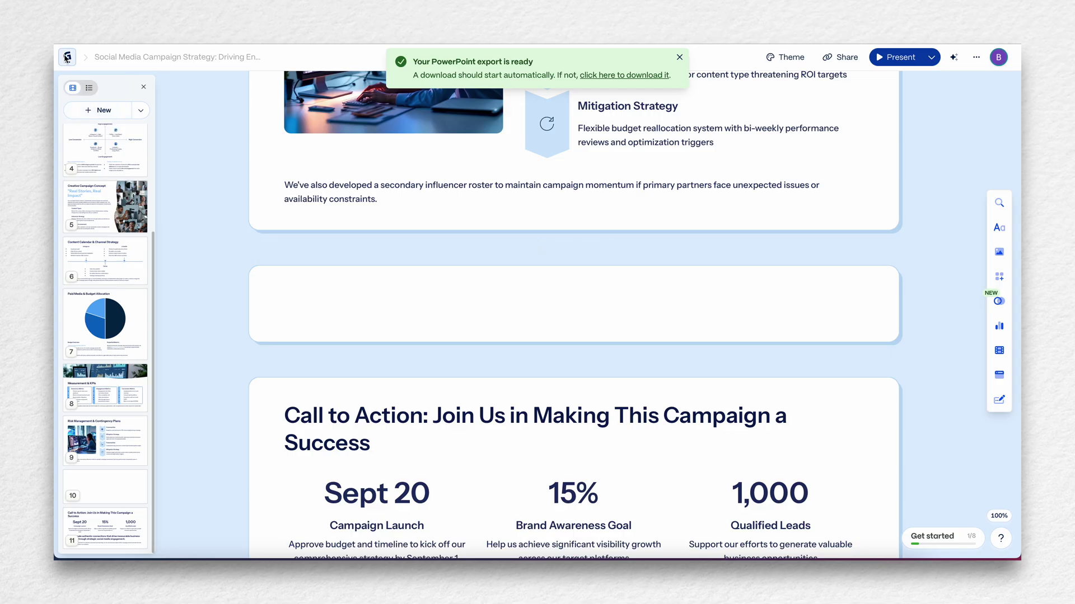
On Create with AI, start Paste in text and choose Webpage as output.
{"action": "left_click", "coordinate": [67, 59]}
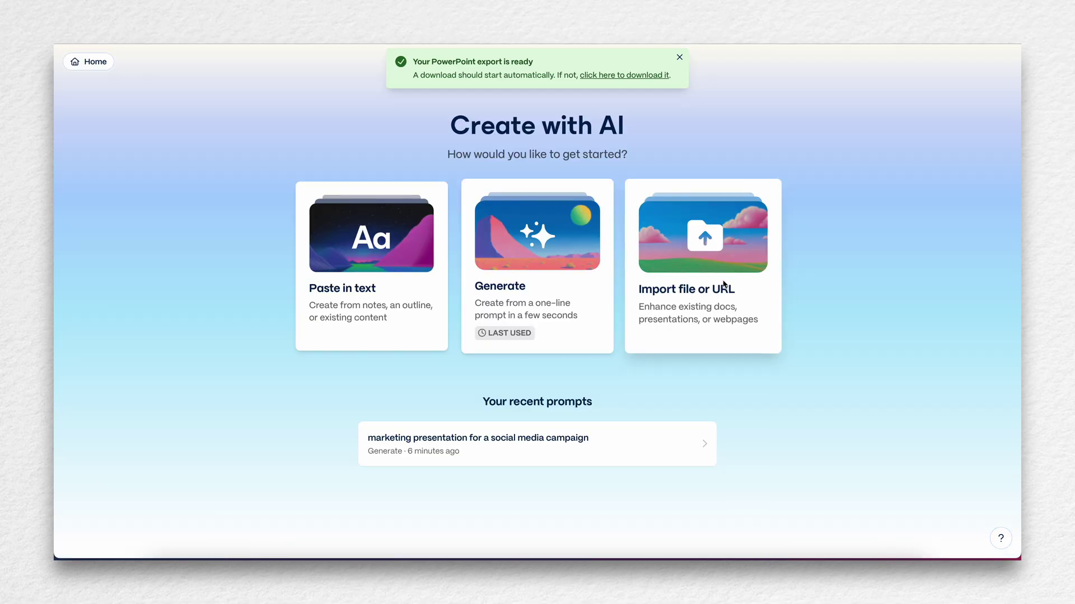
{"action": "left_click", "coordinate": [412, 308]}
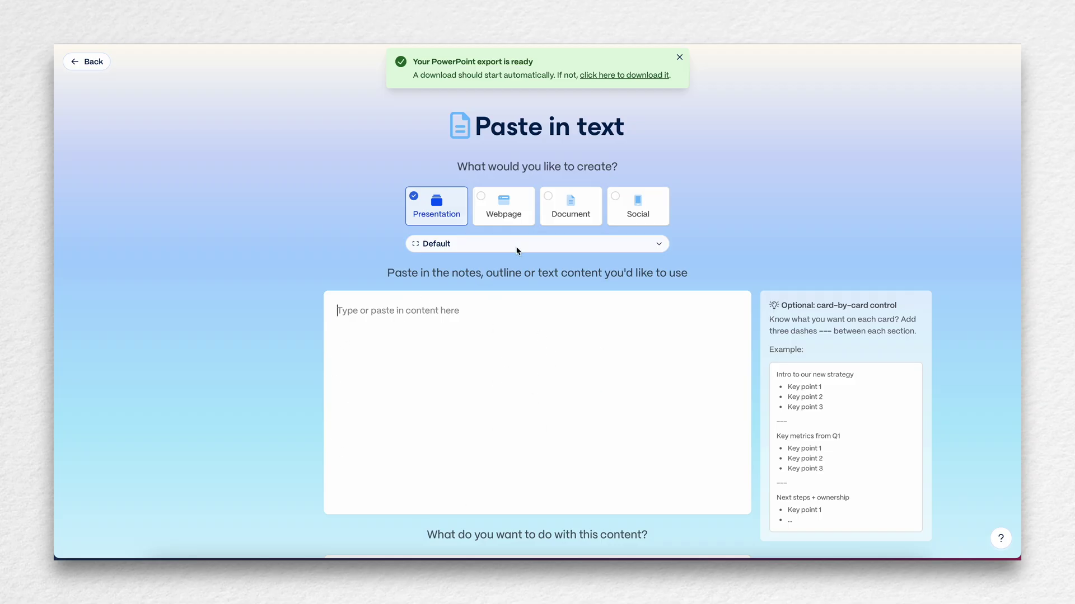
{"action": "left_click", "coordinate": [518, 222]}
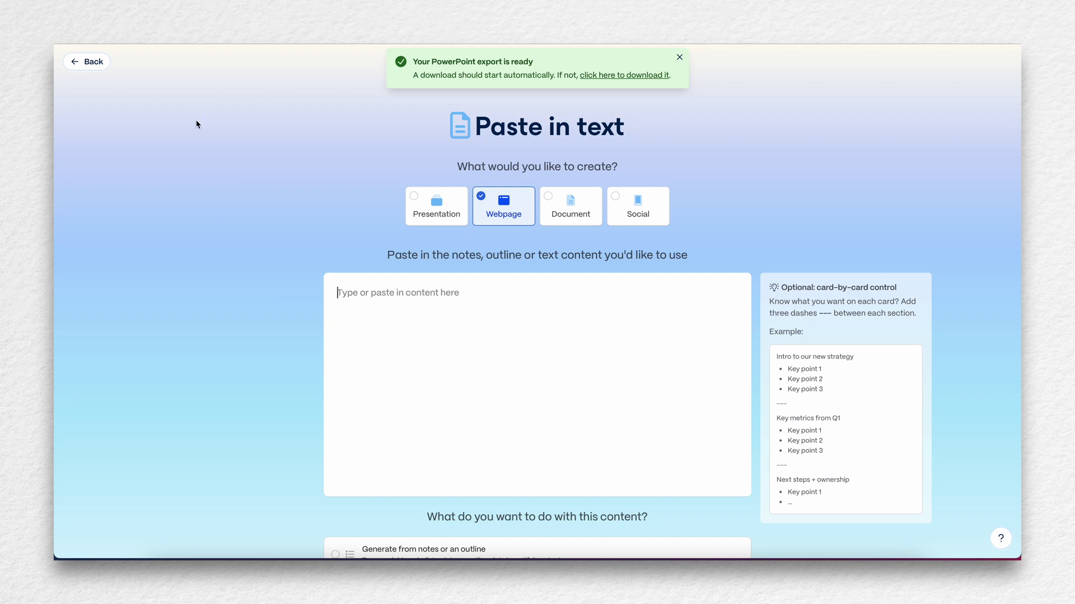
Go back, open Import file or URL, and cancel the Import from URL dialog.
{"action": "left_click", "coordinate": [86, 61]}
{"action": "left_click", "coordinate": [708, 263]}
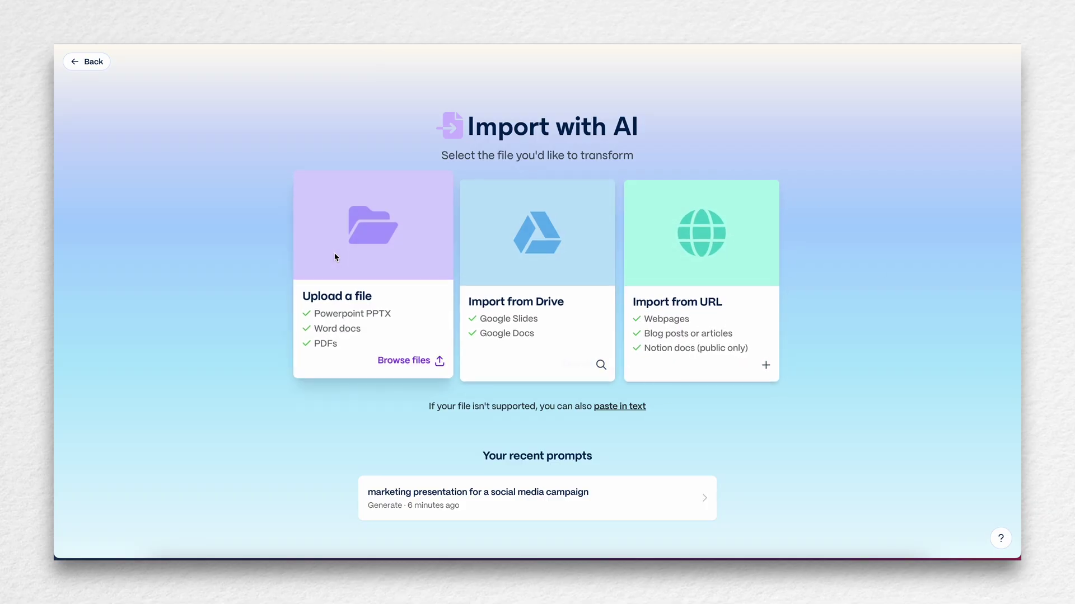
{"action": "left_click", "coordinate": [690, 252]}
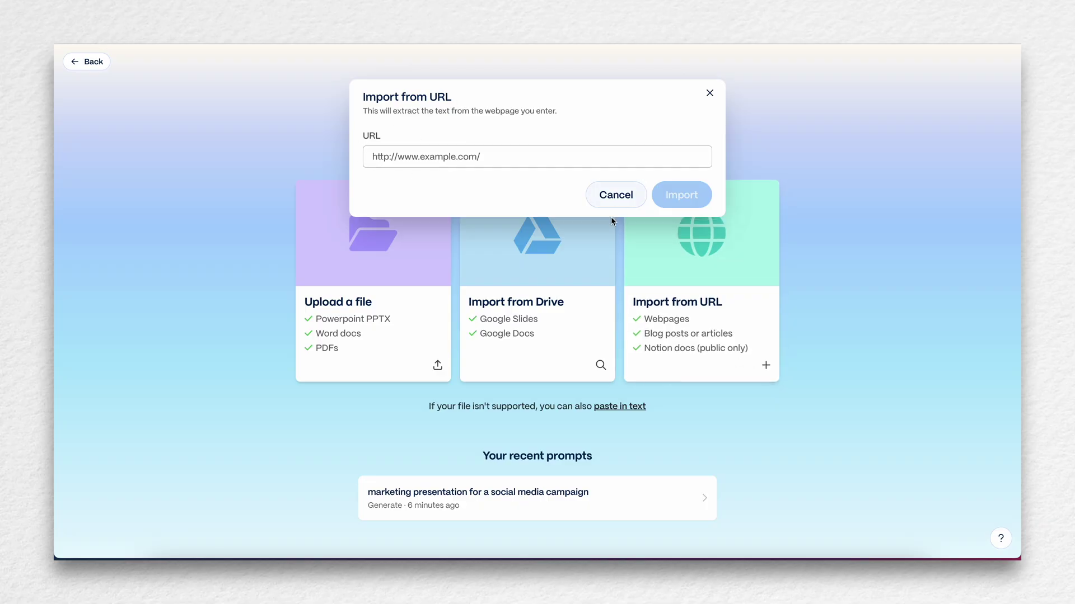
{"action": "left_click", "coordinate": [614, 198]}
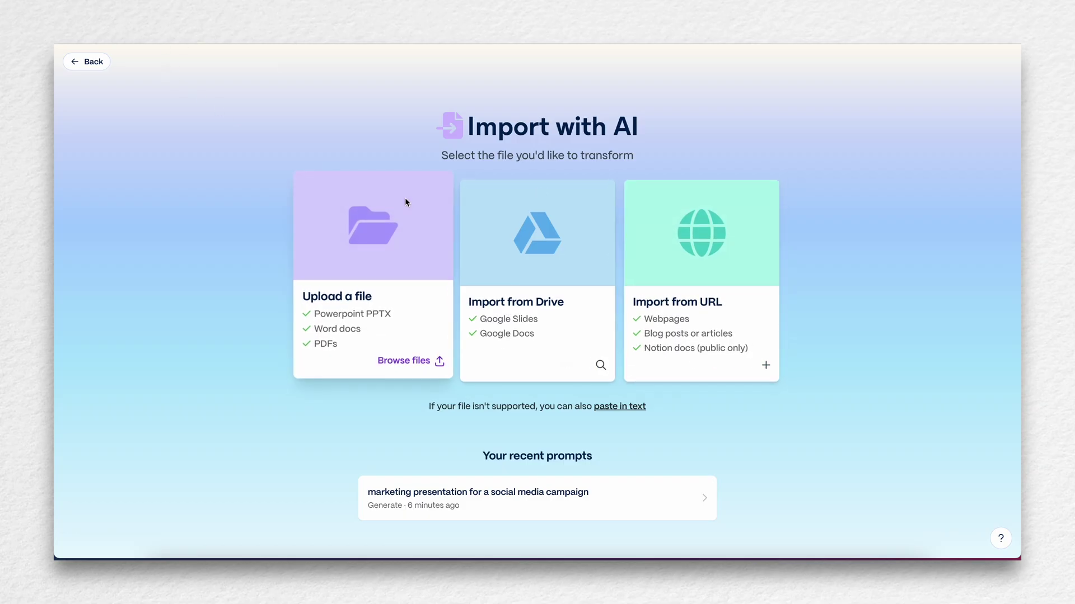
Generate a 10-card portrait Social outline from the prompt 'Social media campaign for marketing dos and donts'.
{"action": "left_click", "coordinate": [87, 61]}
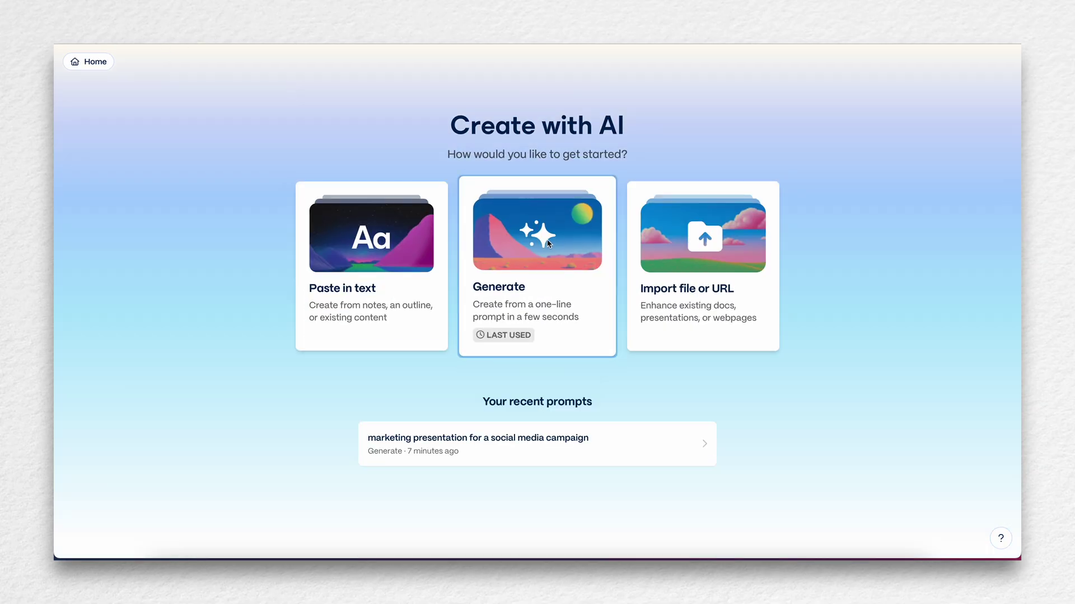
{"action": "left_click", "coordinate": [577, 252]}
{"action": "left_click", "coordinate": [616, 165]}
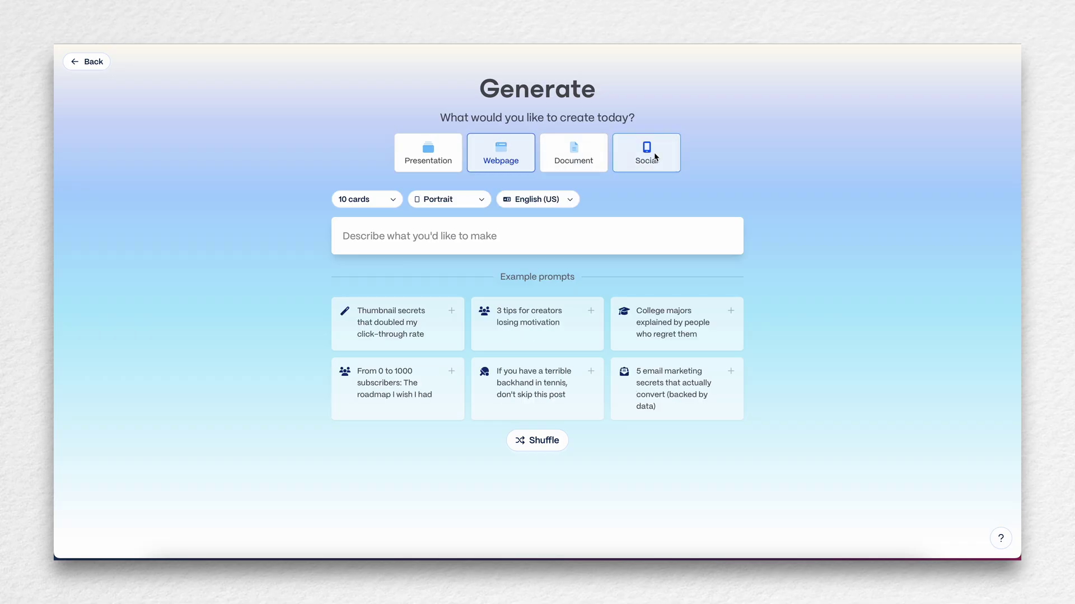
{"action": "left_click", "coordinate": [464, 251]}
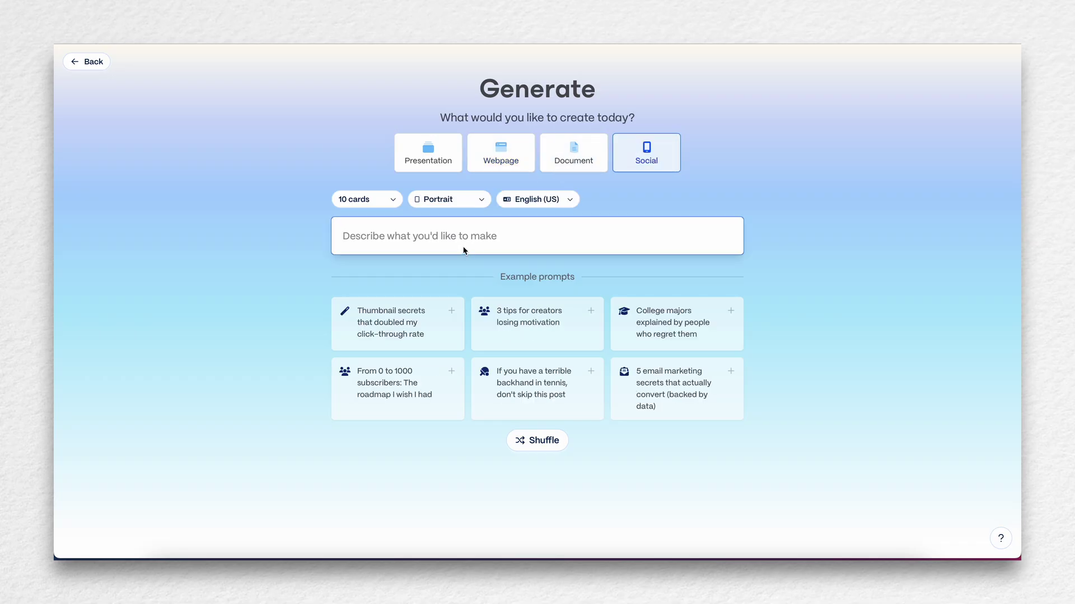
{"action": "type", "text": "Social media "}
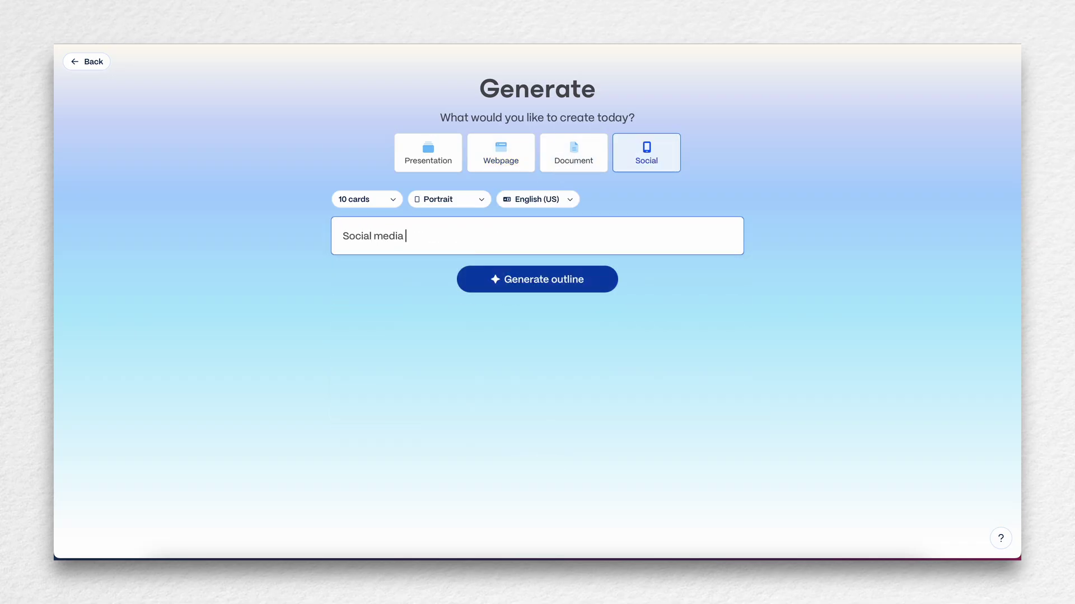
{"action": "type", "text": "campaign for marketing dos and donts"}
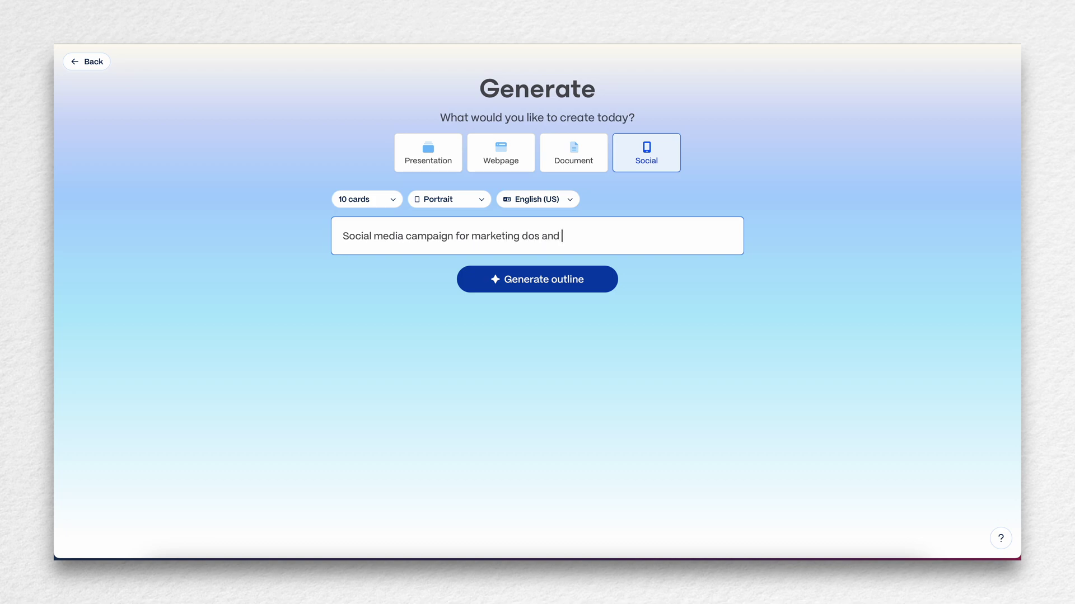
{"action": "left_click", "coordinate": [553, 287]}
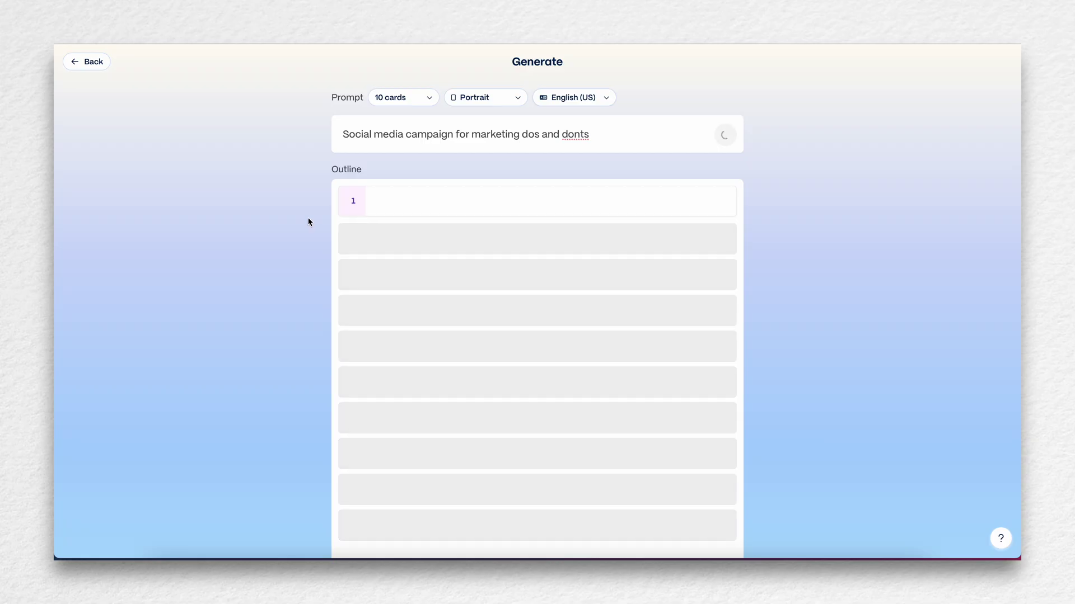
Let the cards generate, then view the Engage Authentically, fifth and Inject Personality cards.
{"action": "scroll", "coordinate": [308, 221], "scroll_direction": "down", "scroll_amount": 1}
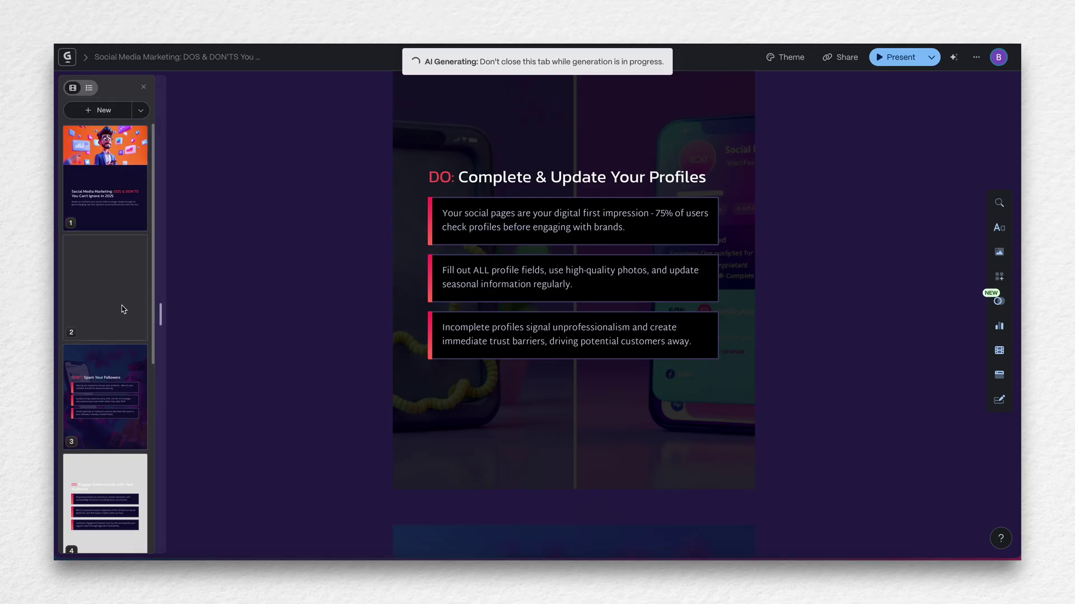
{"action": "left_click", "coordinate": [116, 196]}
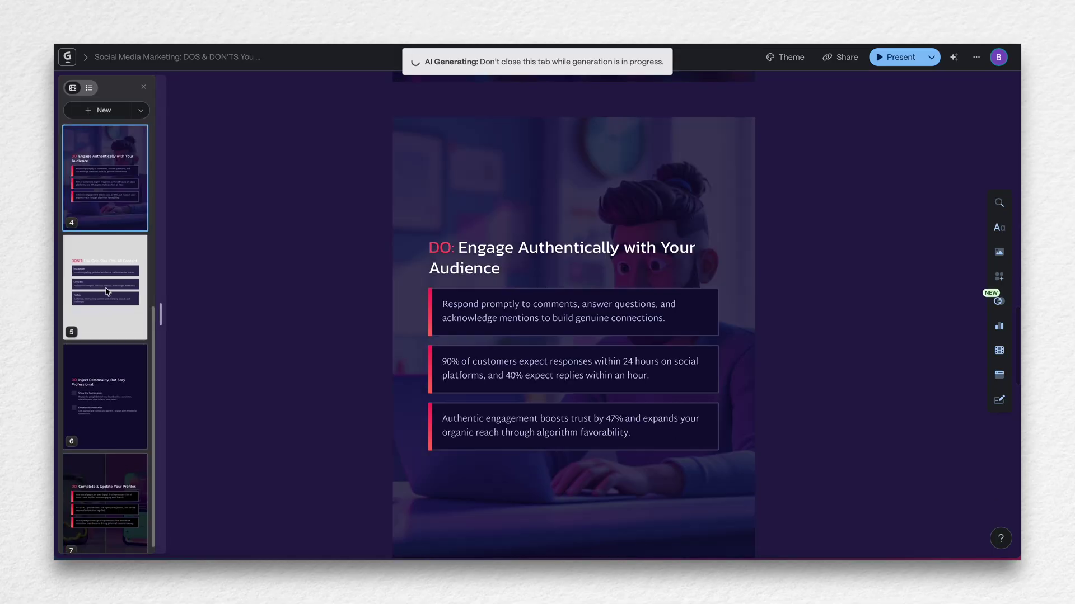
{"action": "left_click", "coordinate": [107, 294]}
{"action": "left_click", "coordinate": [96, 392]}
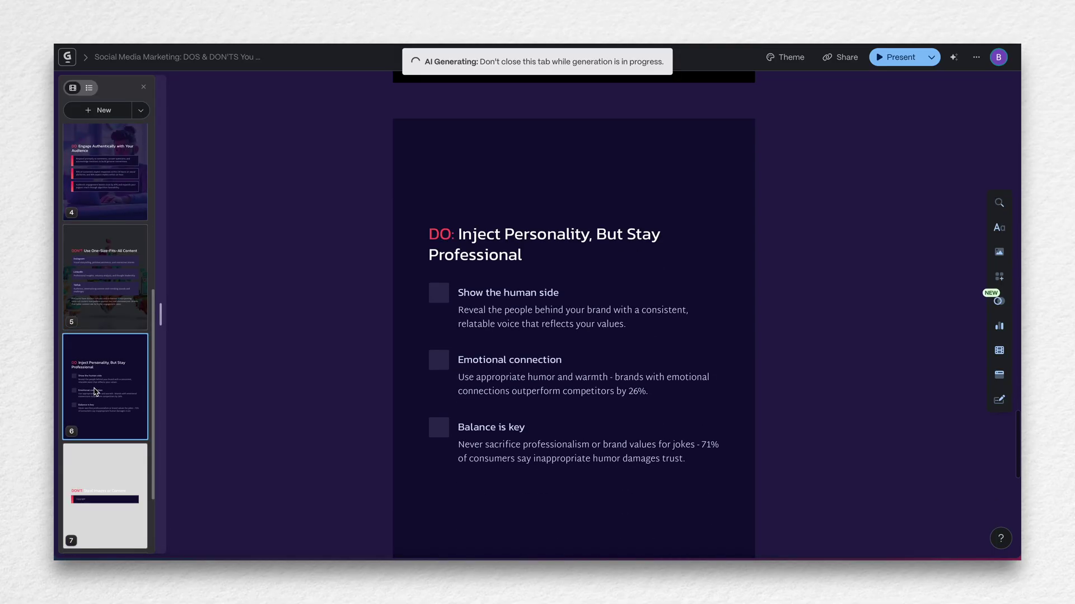
View the image-stealing and Prioritize Platforms cards, then return to the title card.
{"action": "scroll", "coordinate": [263, 221], "scroll_direction": "down", "scroll_amount": 2}
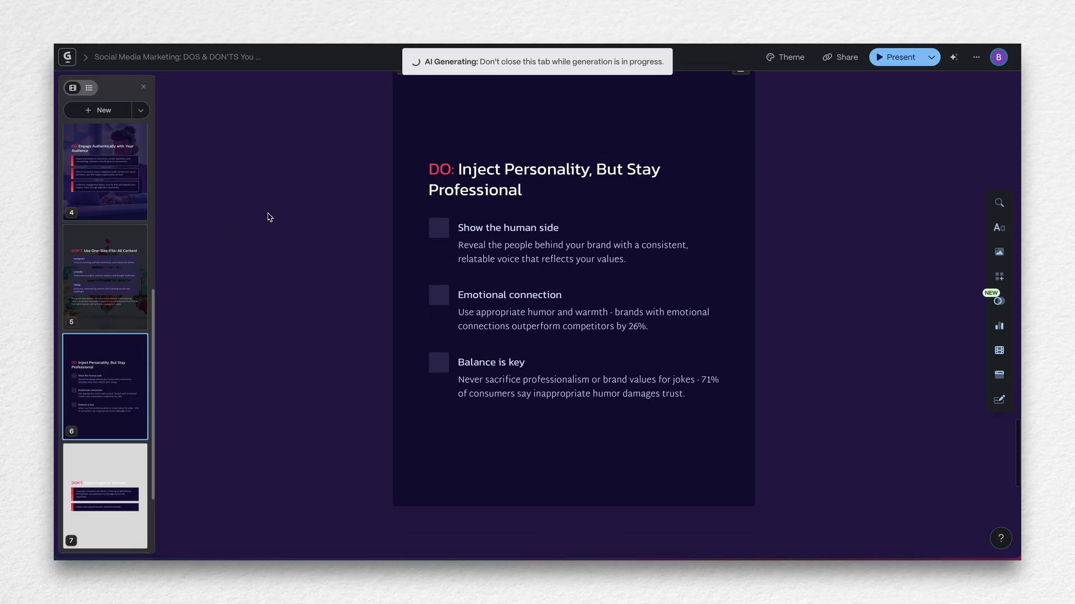
{"action": "scroll", "coordinate": [103, 392], "scroll_direction": "down", "scroll_amount": 2}
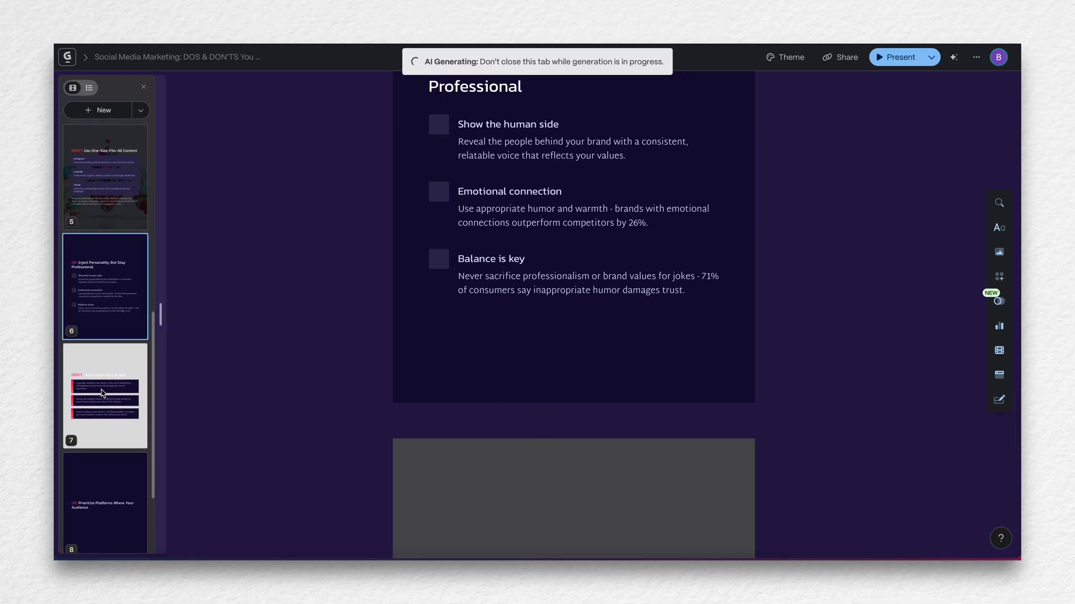
{"action": "left_click", "coordinate": [102, 408]}
{"action": "left_click", "coordinate": [106, 448]}
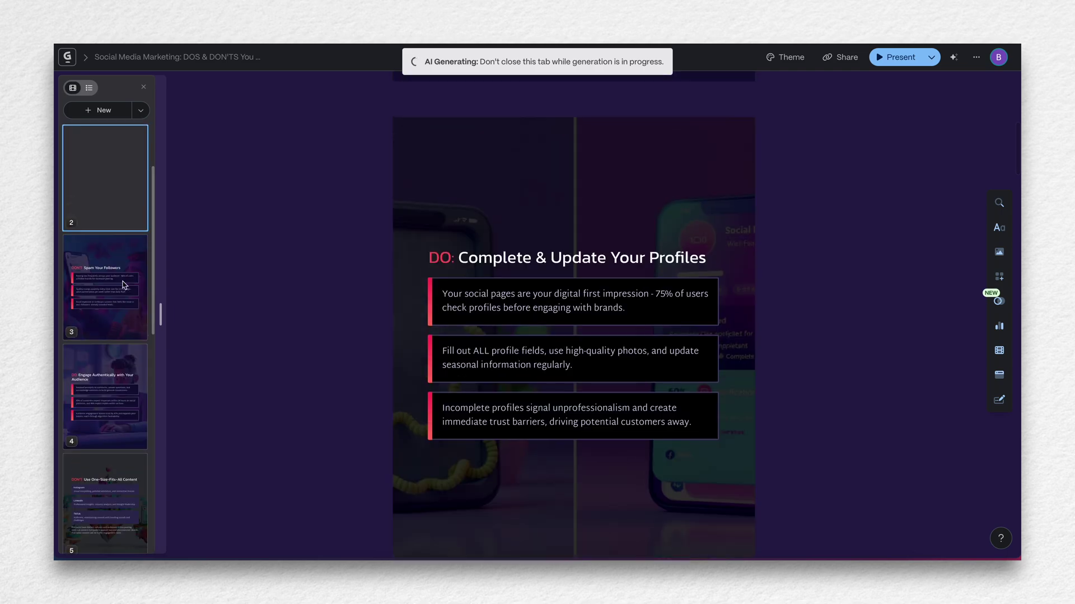
{"action": "scroll", "coordinate": [124, 285], "scroll_direction": "up", "scroll_amount": 2}
{"action": "scroll", "coordinate": [124, 285], "scroll_direction": "up", "scroll_amount": 5}
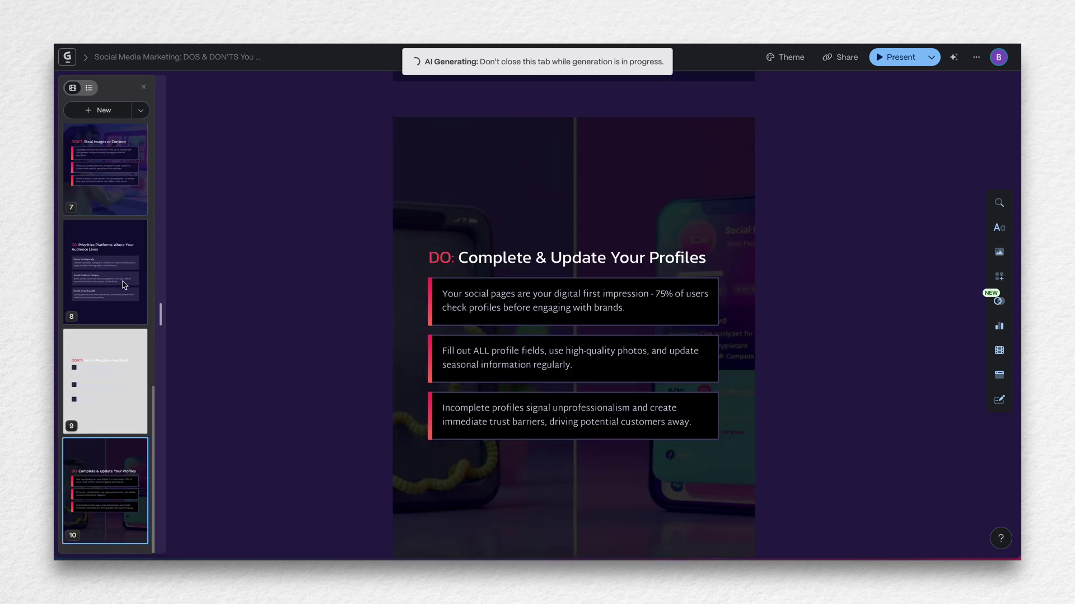
{"action": "left_click", "coordinate": [131, 196]}
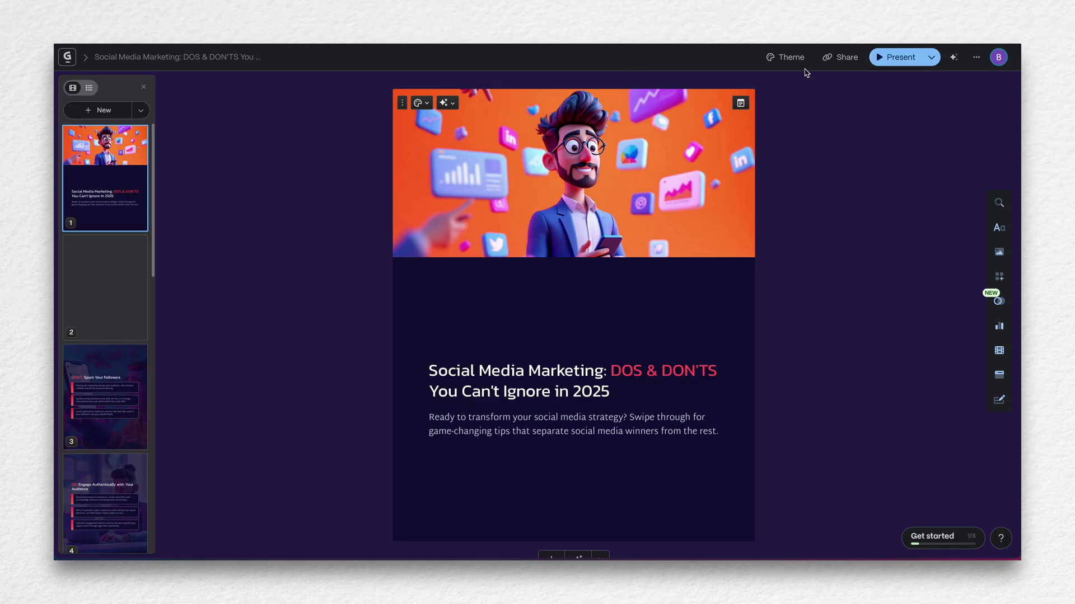
Switch the DOS & DON'TS carousel from Blueberry to the Atmosphere theme and close the theme panel.
{"action": "left_click", "coordinate": [789, 58]}
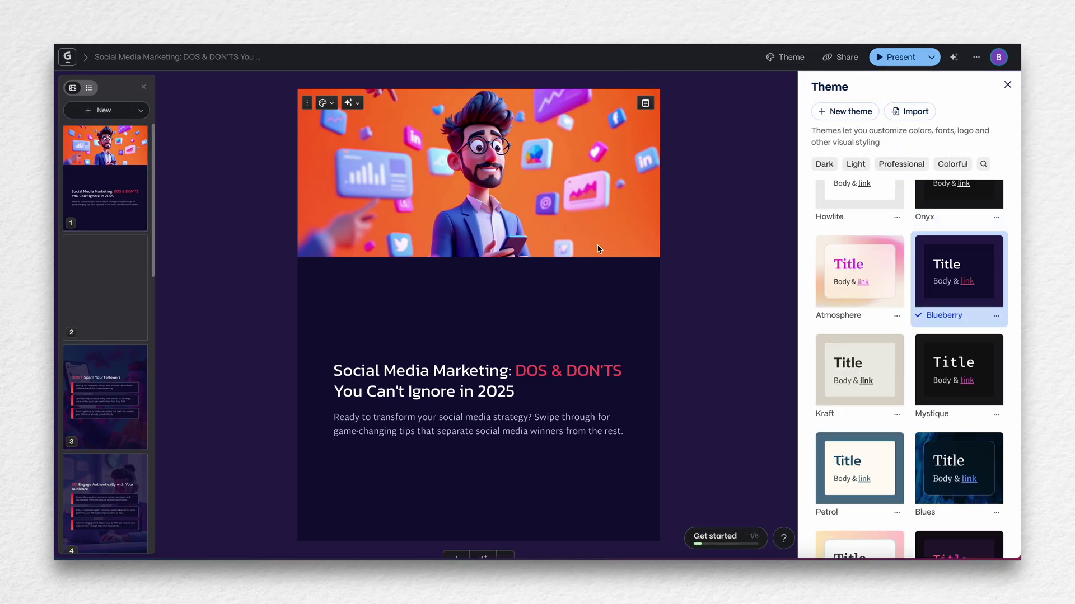
{"action": "scroll", "coordinate": [844, 274], "scroll_direction": "up", "scroll_amount": 1}
{"action": "left_click", "coordinate": [844, 275]}
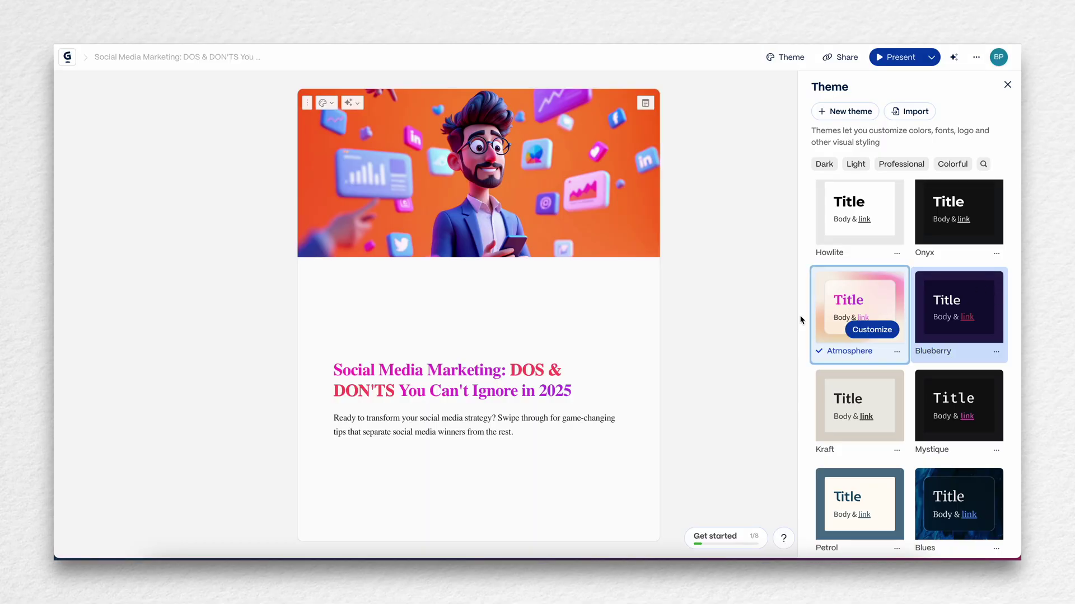
{"action": "left_click", "coordinate": [1007, 84]}
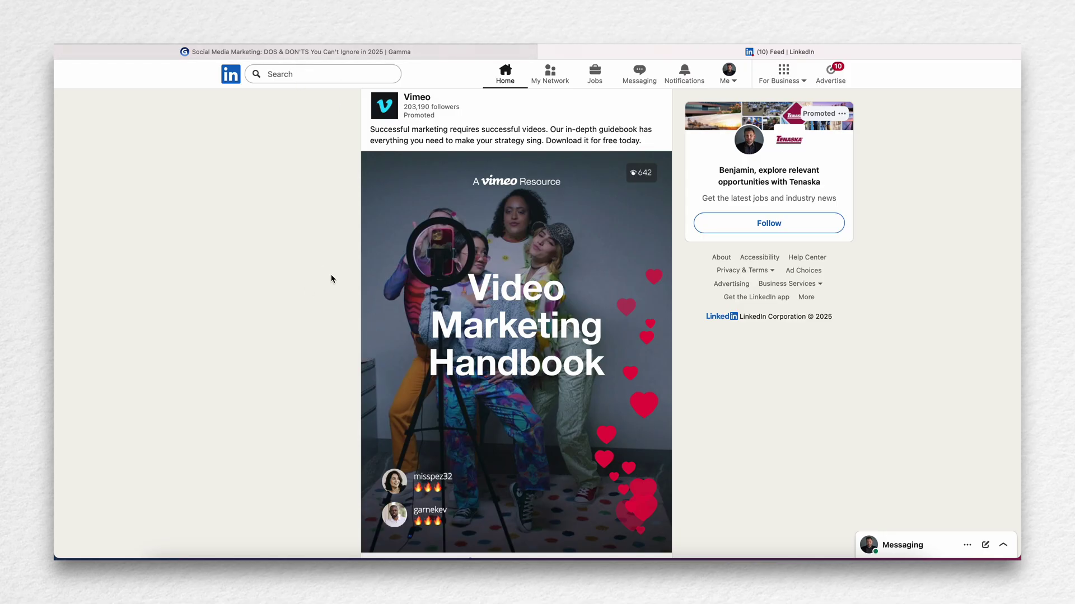
Return to the Gamma deck and dismiss its share and export options.
{"action": "mouse_move", "coordinate": [531, 274]}
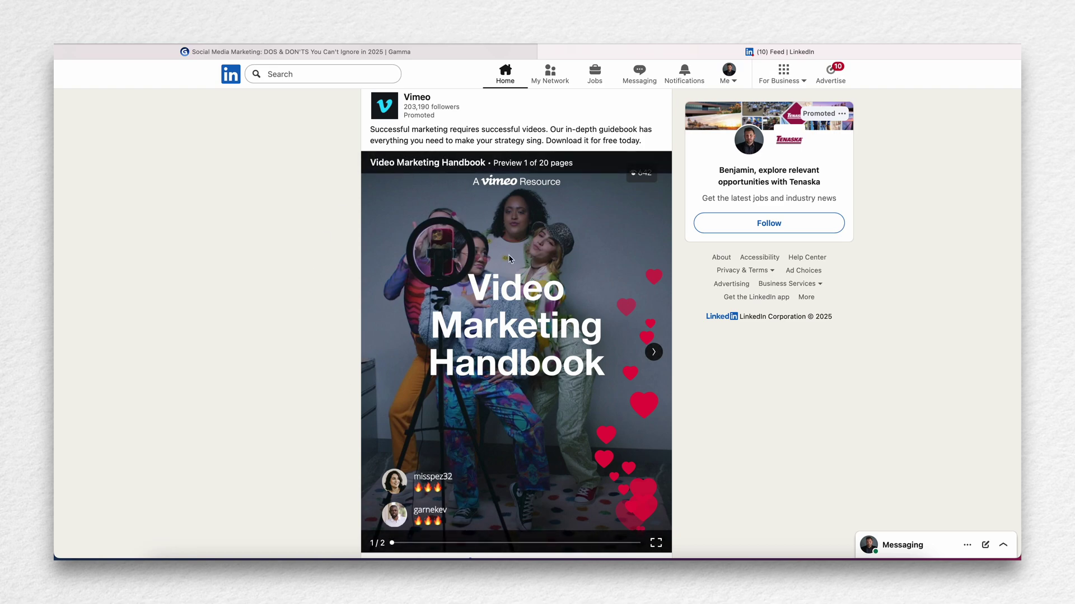
{"action": "left_click", "coordinate": [338, 52]}
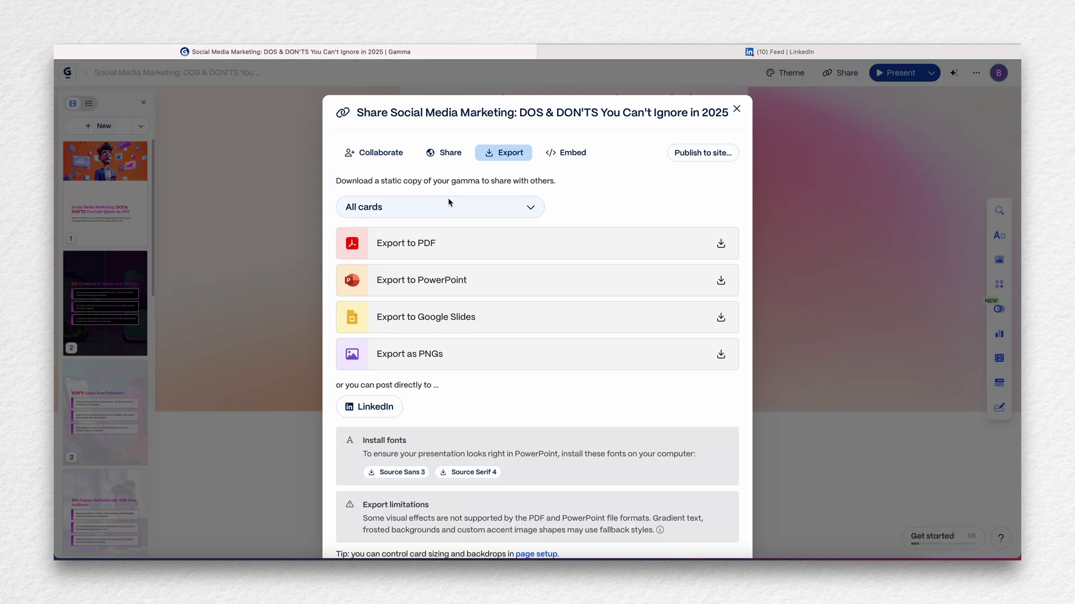
{"action": "left_click", "coordinate": [737, 108]}
{"action": "scroll", "coordinate": [573, 184], "scroll_direction": "up", "scroll_amount": 5}
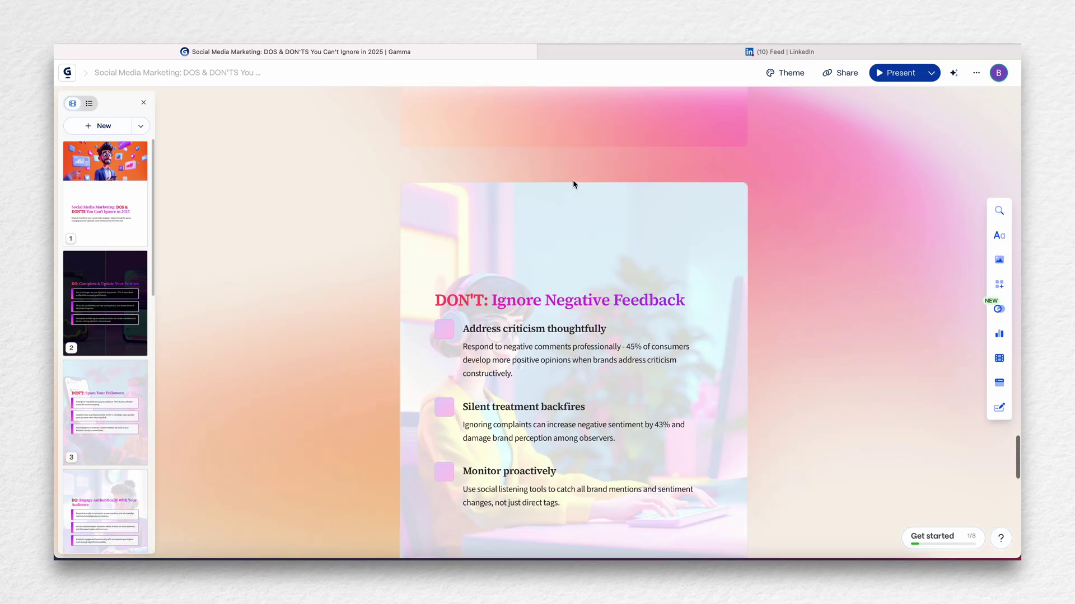
{"action": "scroll", "coordinate": [572, 185], "scroll_direction": "up", "scroll_amount": 15}
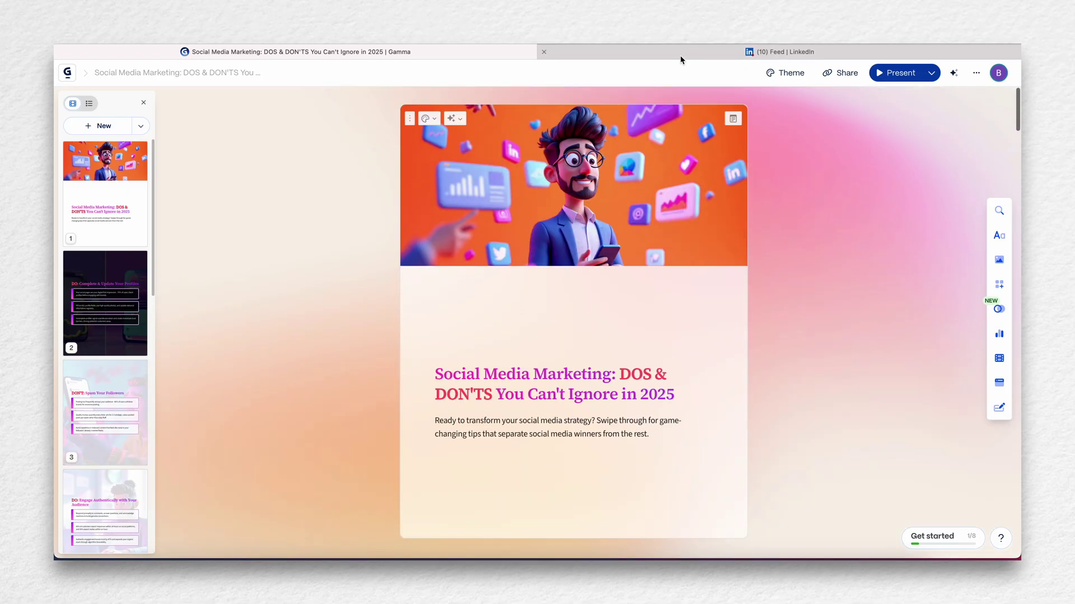
Page through the LinkedIn document carousel post, then go back to the Gamma deck.
{"action": "left_click", "coordinate": [681, 56]}
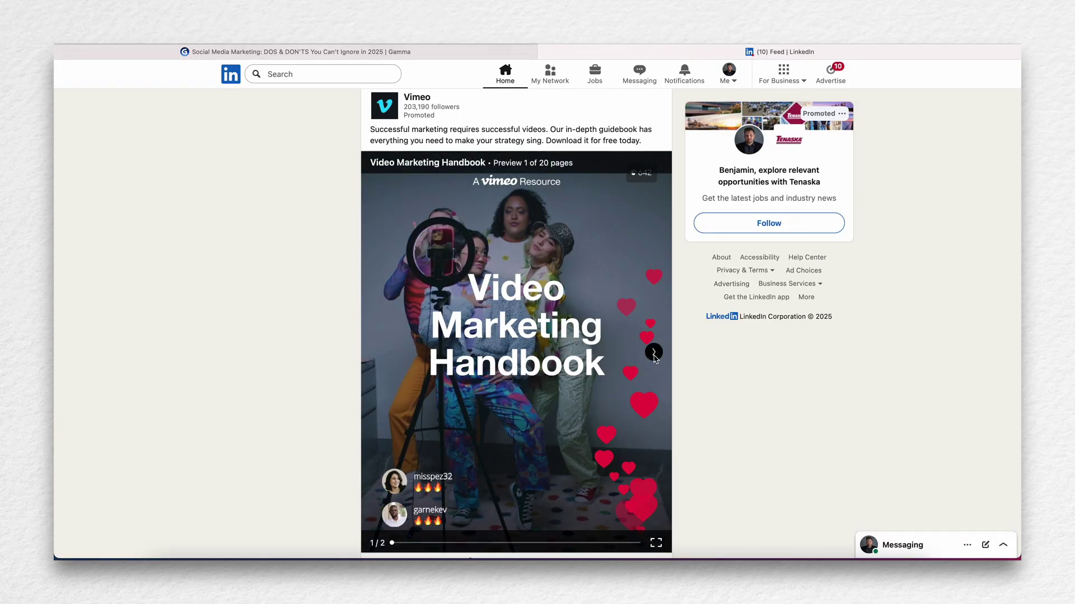
{"action": "left_click", "coordinate": [654, 352]}
{"action": "left_click", "coordinate": [385, 354]}
{"action": "left_click", "coordinate": [300, 55]}
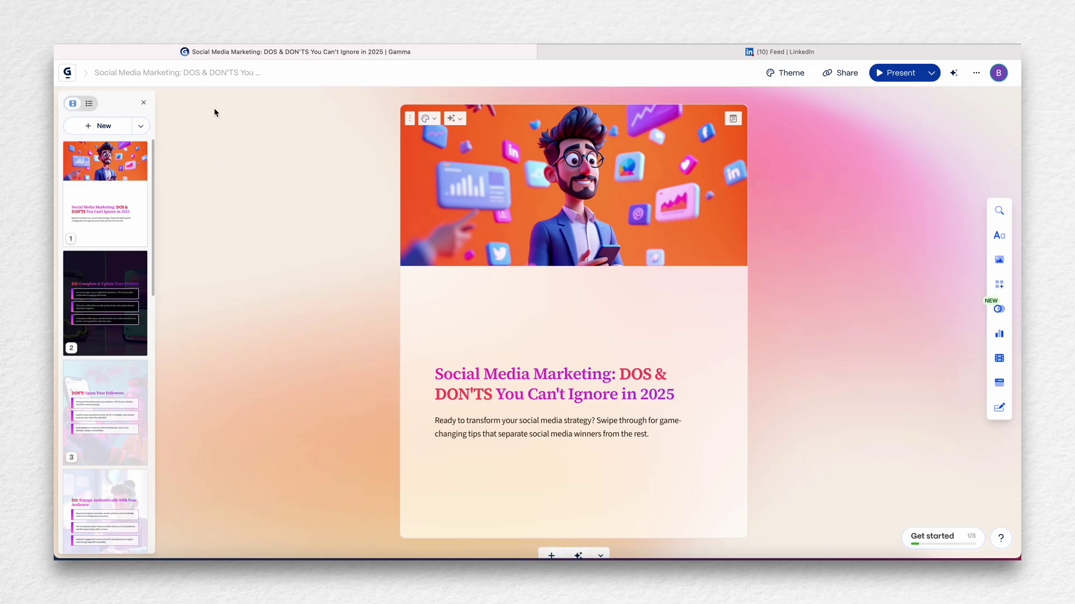
Leave the carousel through the Gamma logo for the Gammas dashboard.
{"action": "left_click", "coordinate": [67, 73]}
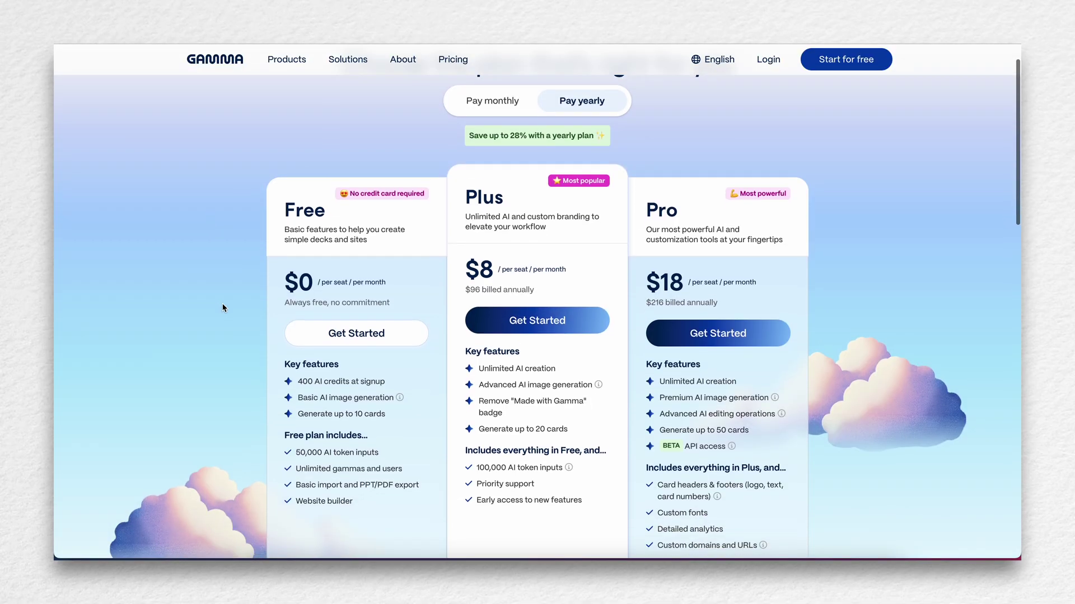
Compare yearly plan details, highlighting Free's 400 AI credits, Plus at $8 and Pro at $18.
{"action": "left_click", "coordinate": [509, 86]}
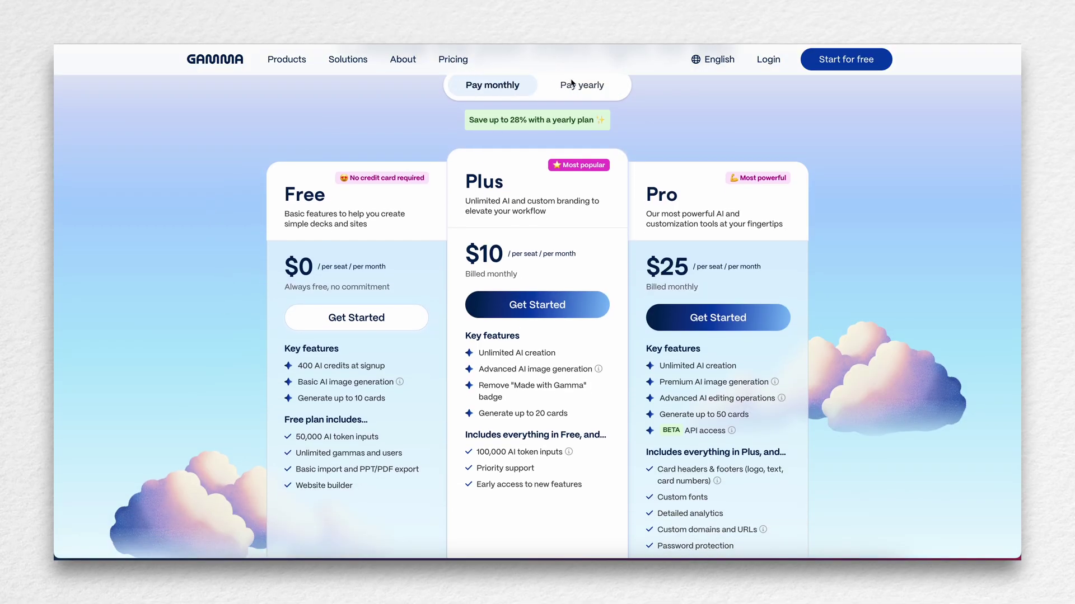
{"action": "left_click", "coordinate": [590, 84]}
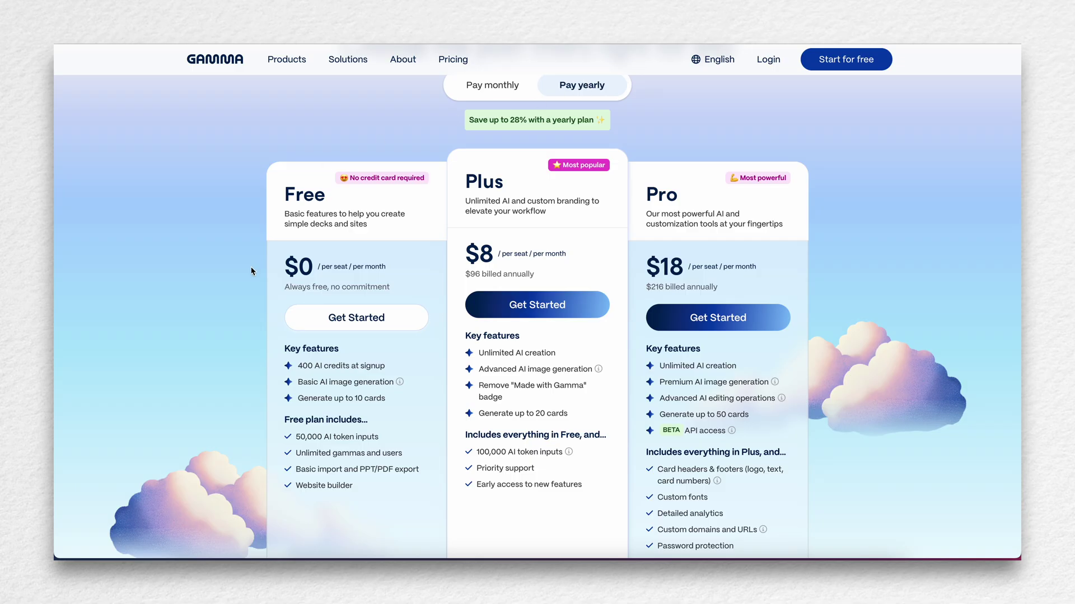
{"action": "scroll", "coordinate": [251, 271], "scroll_direction": "down", "scroll_amount": 1}
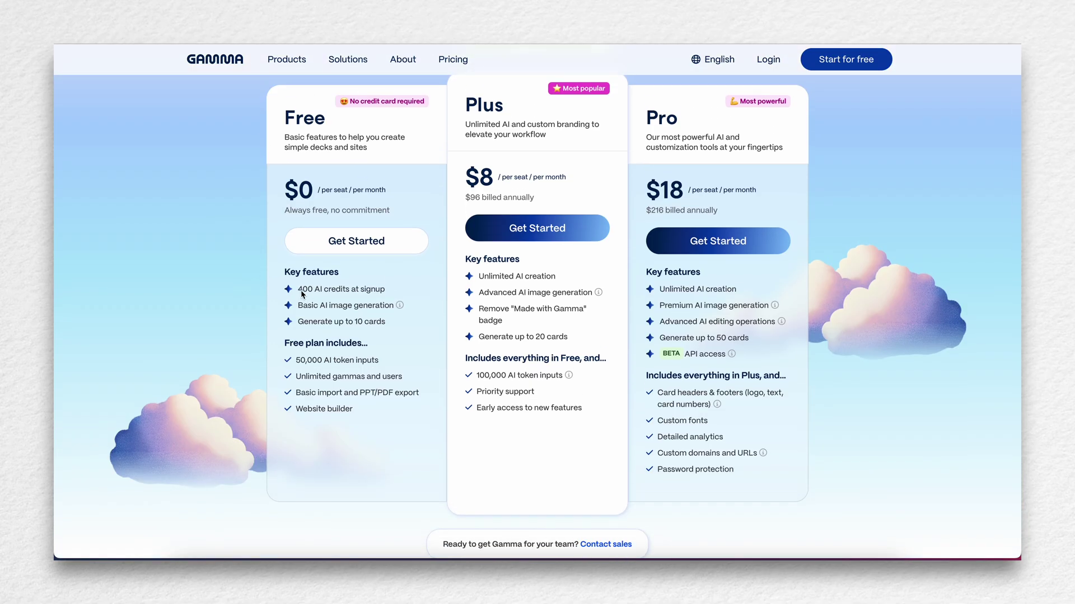
{"action": "left_click_drag", "start_coordinate": [302, 293], "coordinate": [320, 293]}
{"action": "left_click", "coordinate": [454, 204]}
{"action": "left_click_drag", "start_coordinate": [461, 185], "coordinate": [569, 182]}
{"action": "left_click", "coordinate": [583, 191]}
{"action": "left_click_drag", "start_coordinate": [645, 195], "coordinate": [755, 193]}
{"action": "left_click", "coordinate": [756, 194]}
Scroll to the FAQ and back, then show monthly billing with Plus at $10 and Pro at $25.
{"action": "scroll", "coordinate": [367, 380], "scroll_direction": "down", "scroll_amount": 7}
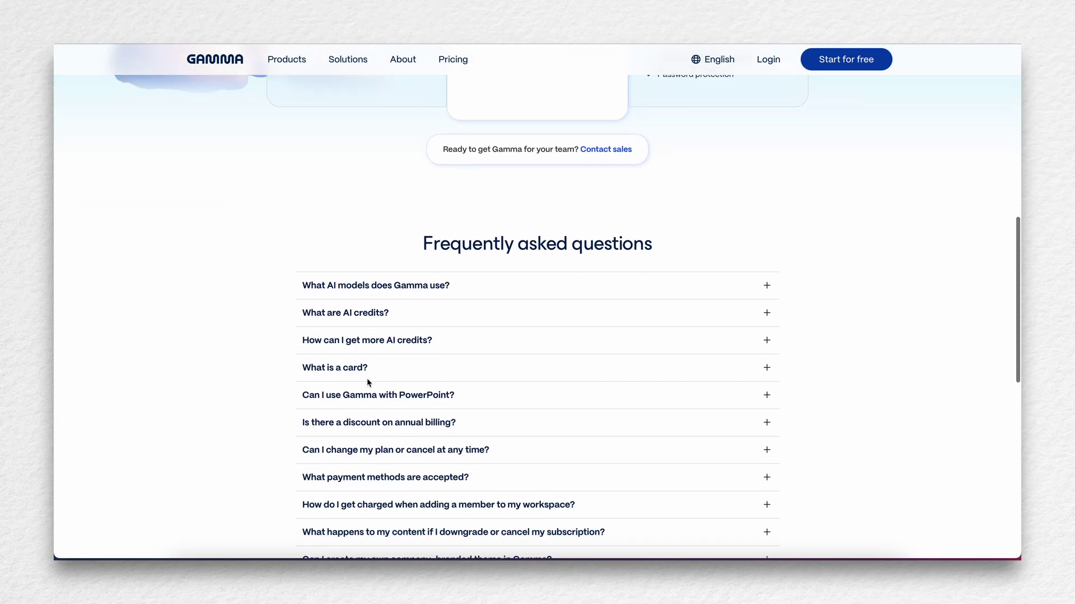
{"action": "scroll", "coordinate": [367, 379], "scroll_direction": "down", "scroll_amount": 2}
{"action": "scroll", "coordinate": [367, 379], "scroll_direction": "up", "scroll_amount": 7}
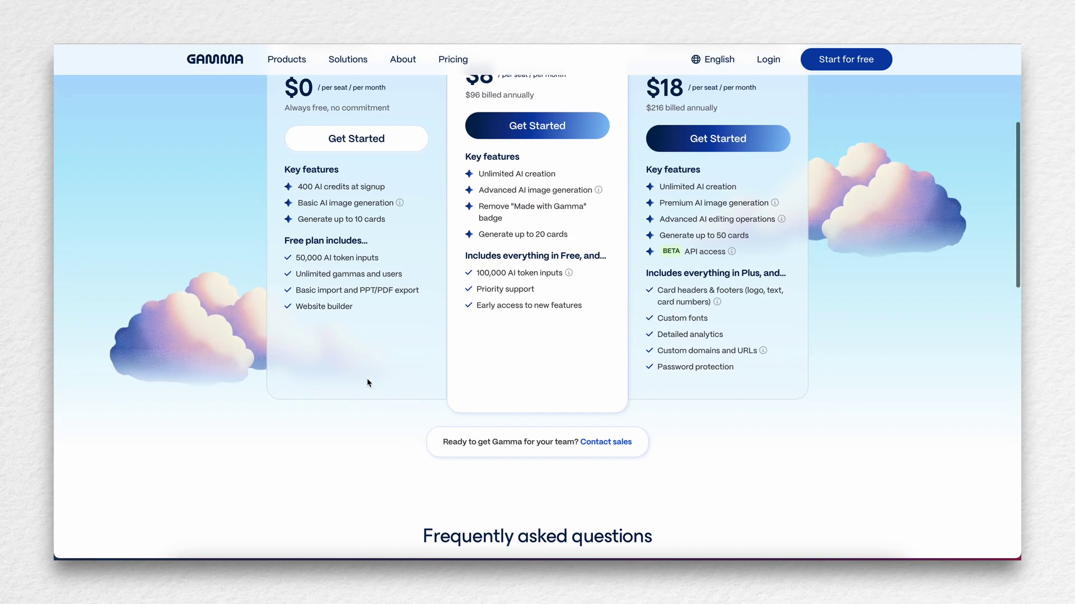
{"action": "scroll", "coordinate": [367, 383], "scroll_direction": "up", "scroll_amount": 2}
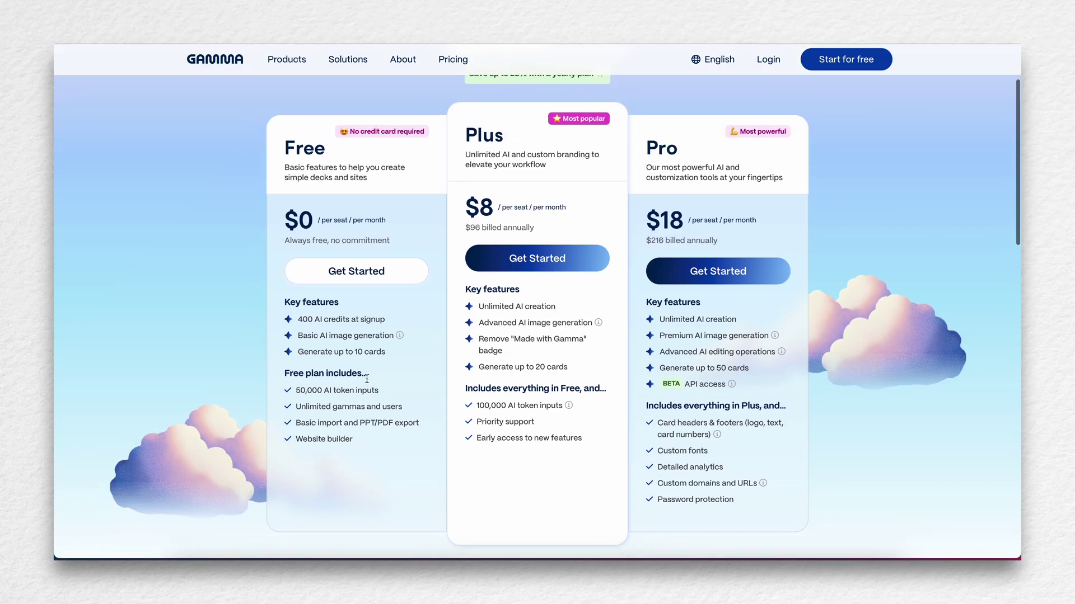
{"action": "scroll", "coordinate": [366, 379], "scroll_direction": "up", "scroll_amount": 2}
{"action": "left_click", "coordinate": [502, 149]}
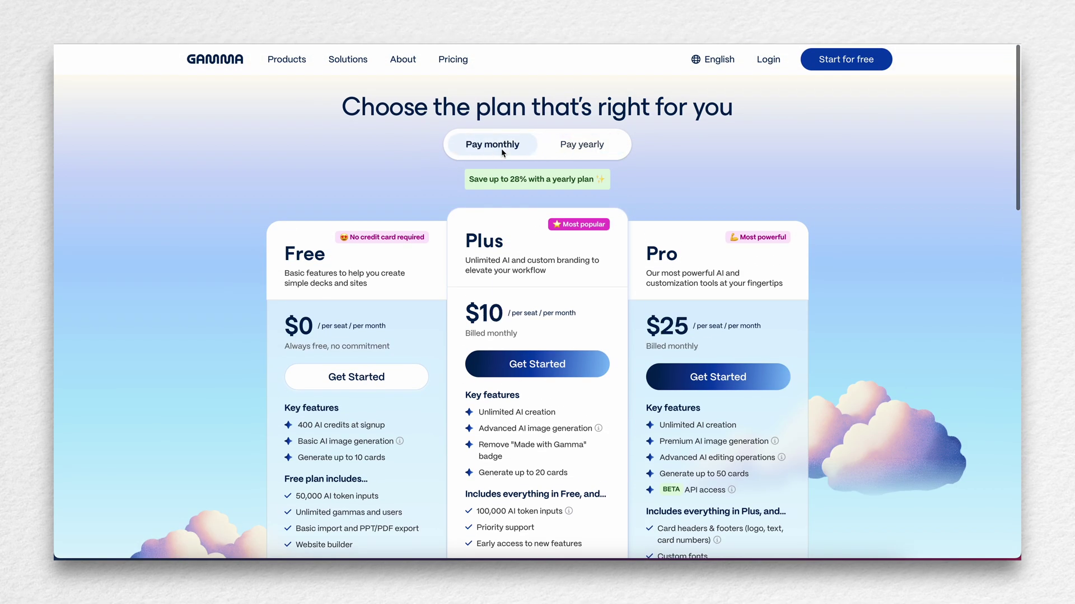